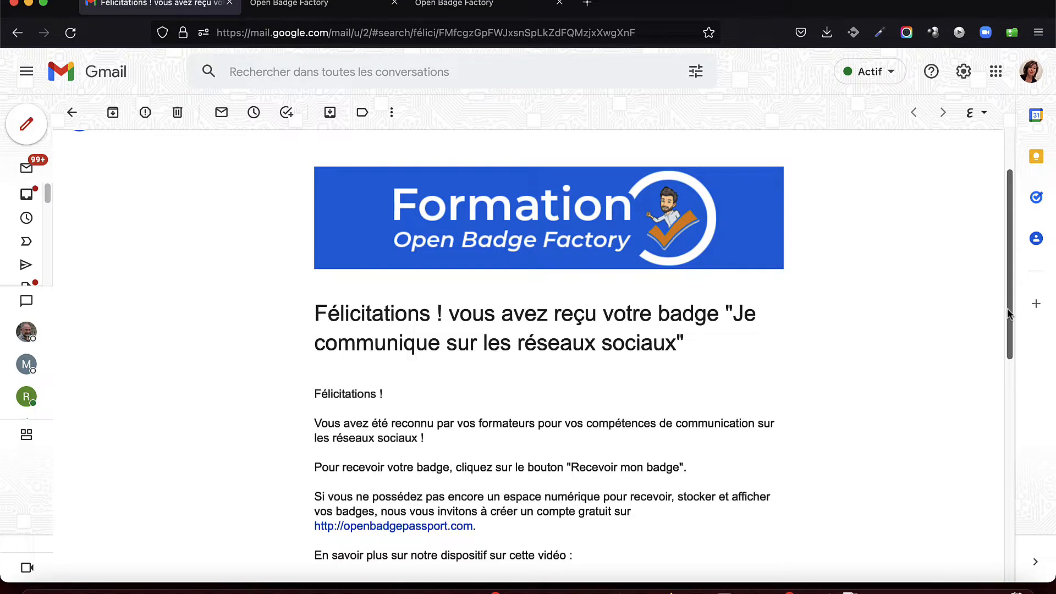
- Follow the "Recevoir mon badge" link in the congratulations e-mail and review the badge's reception page down to its download options
drag(1006, 318, 1004, 448)
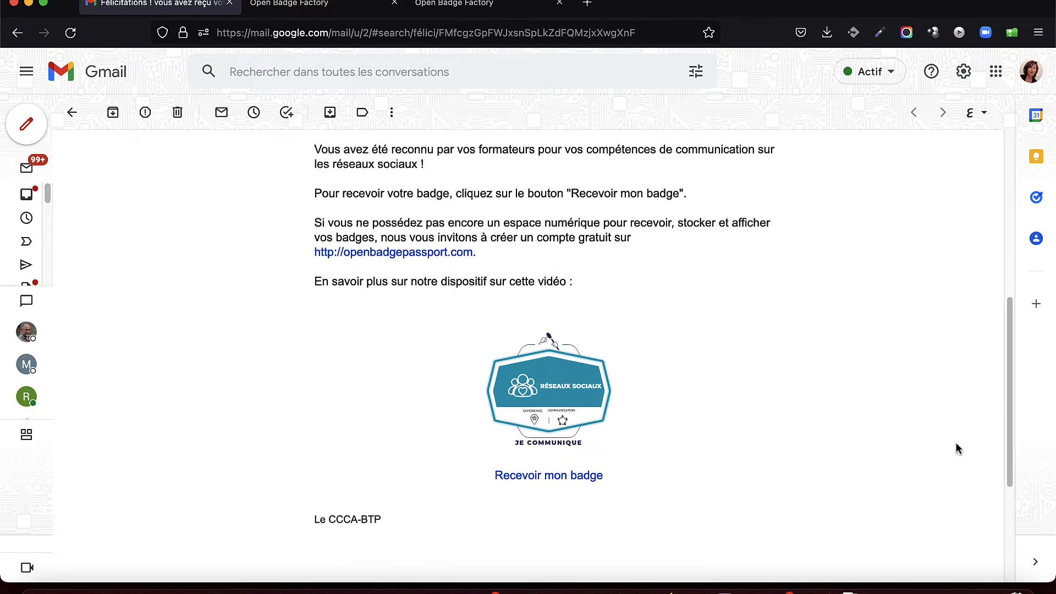
click(593, 478)
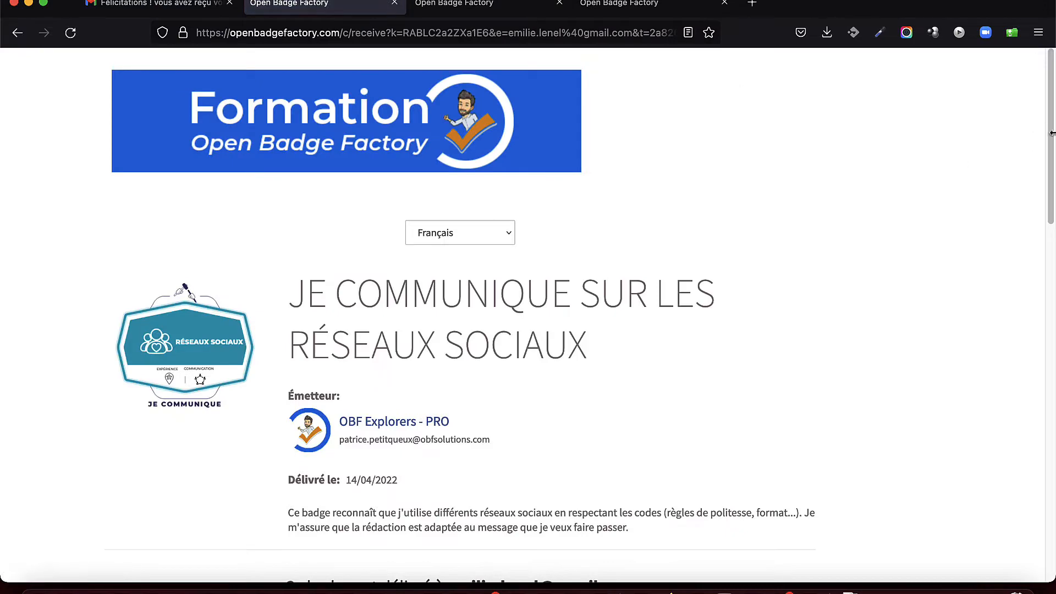
drag(1052, 133, 1046, 308)
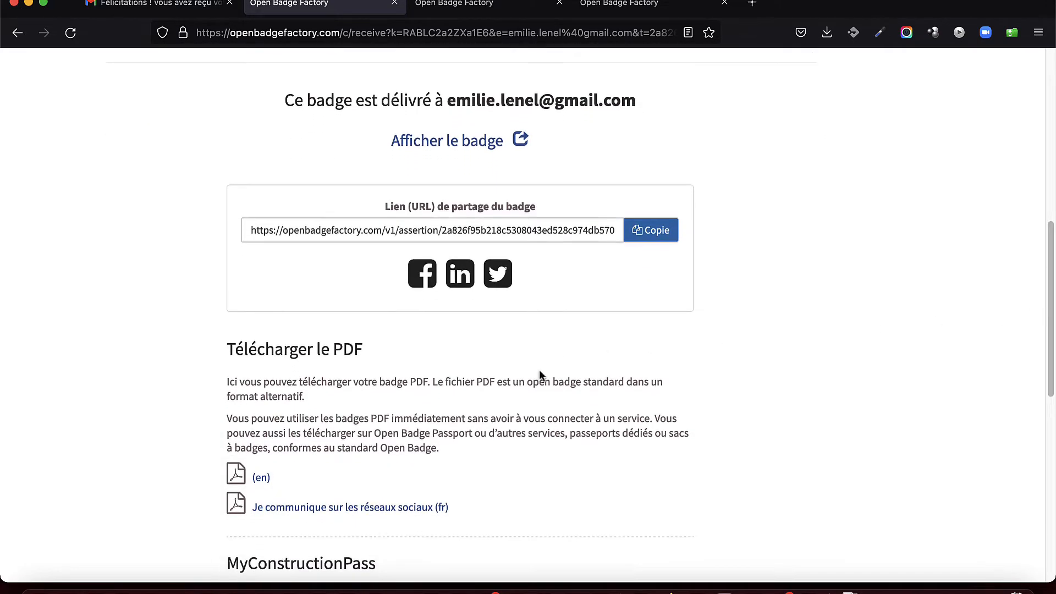
- Download the French PDF of the "Je communique sur les réseaux sociaux" badge and look through its pages
click(388, 507)
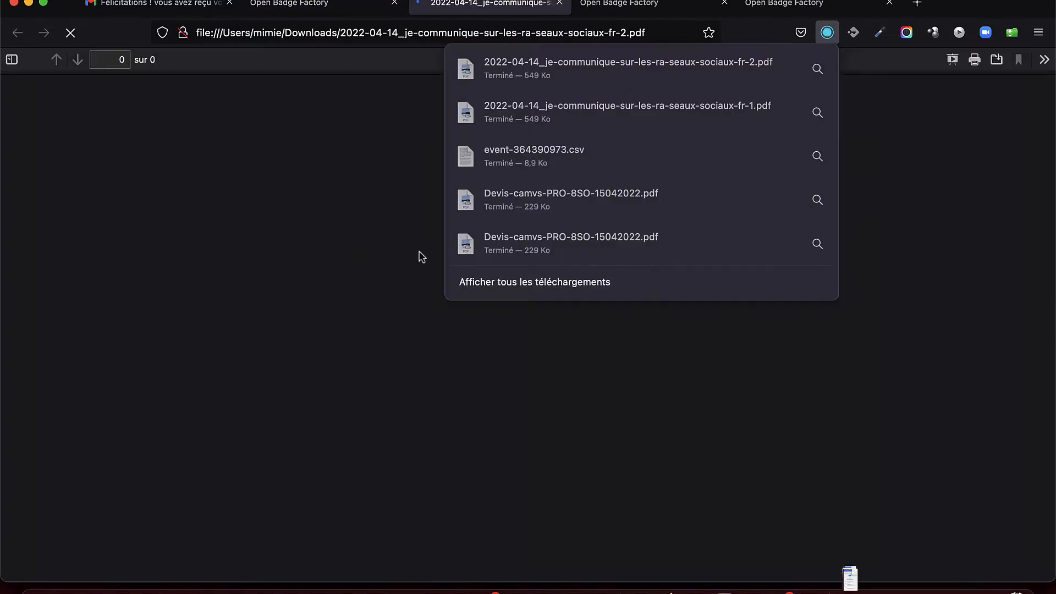
click(1025, 146)
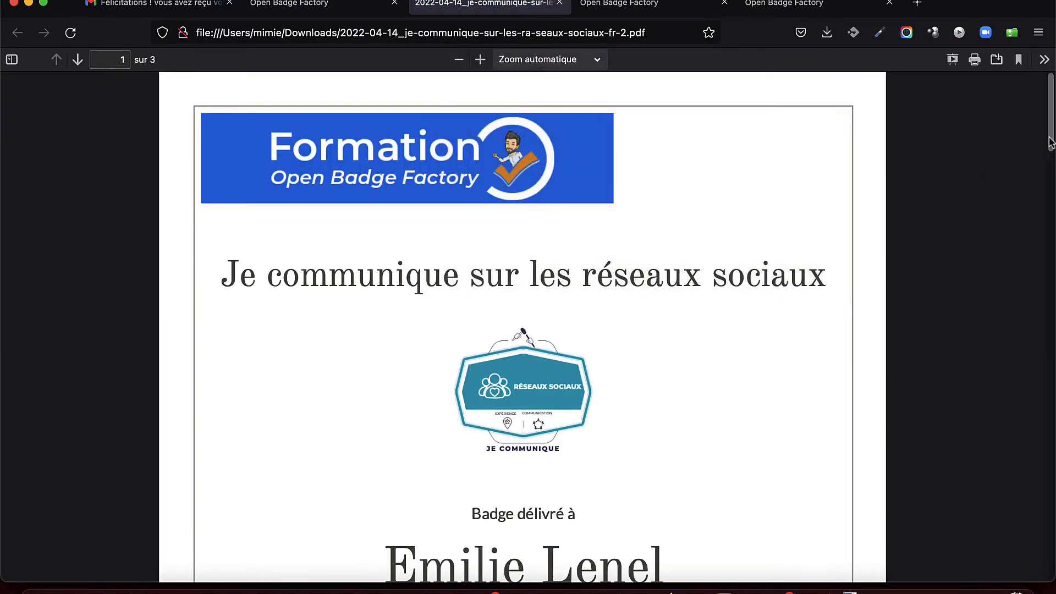
drag(1051, 142, 1051, 285)
scroll(523, 327, down, 1)
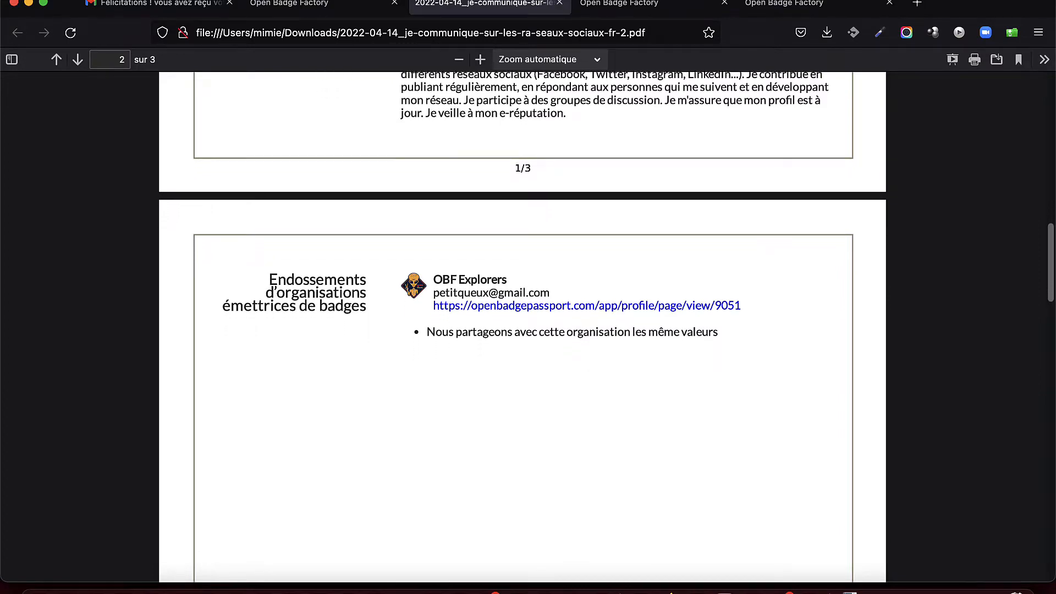
scroll(522, 327, up, 12)
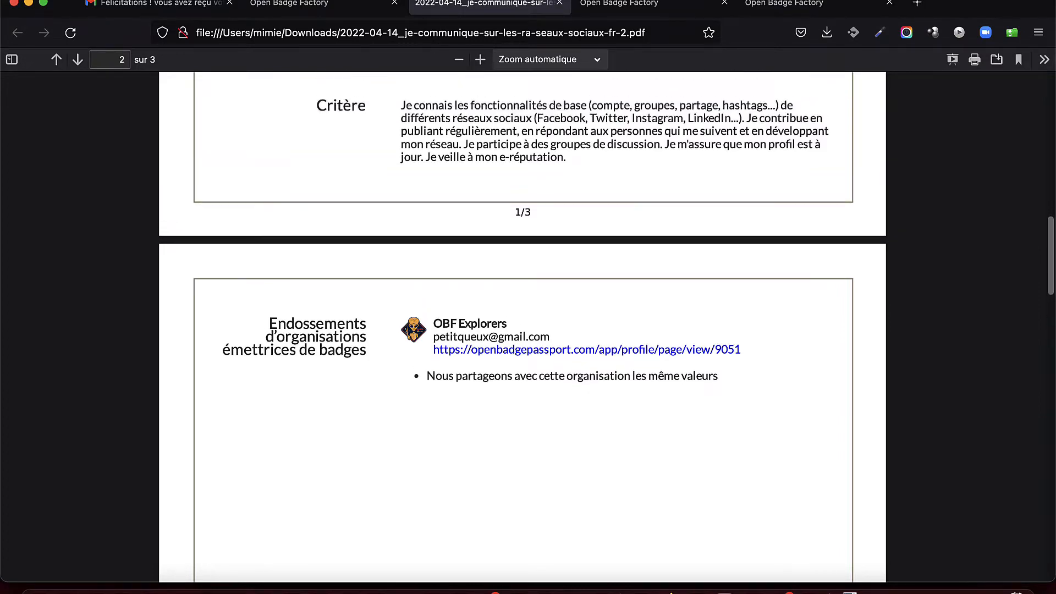
scroll(522, 327, up, 5)
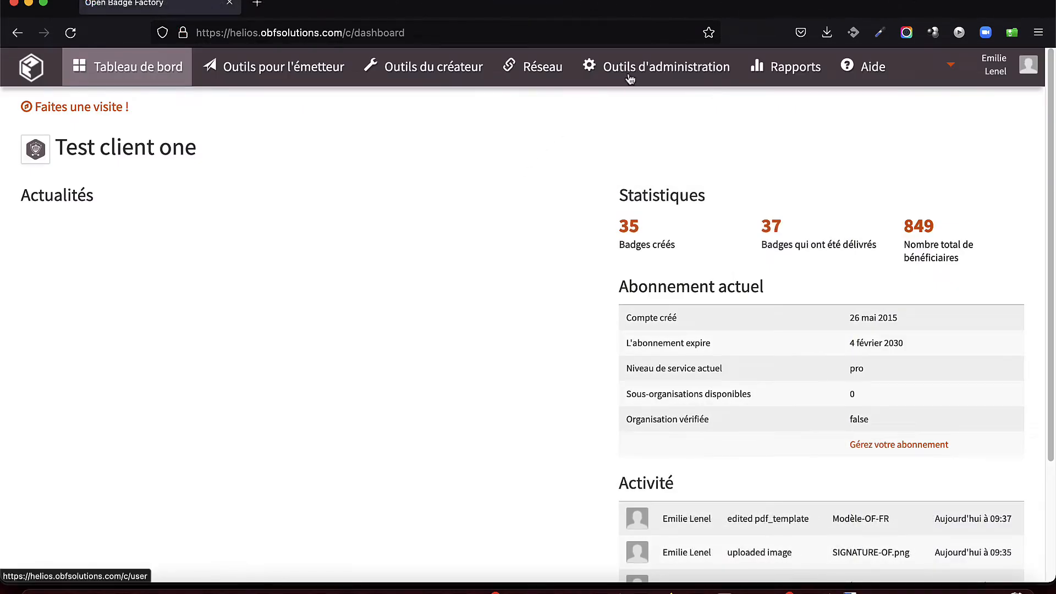
- Review the administration settings for the PRO offer, including the badge delivery methods, and look through the Art School PDF certificate preview
click(630, 79)
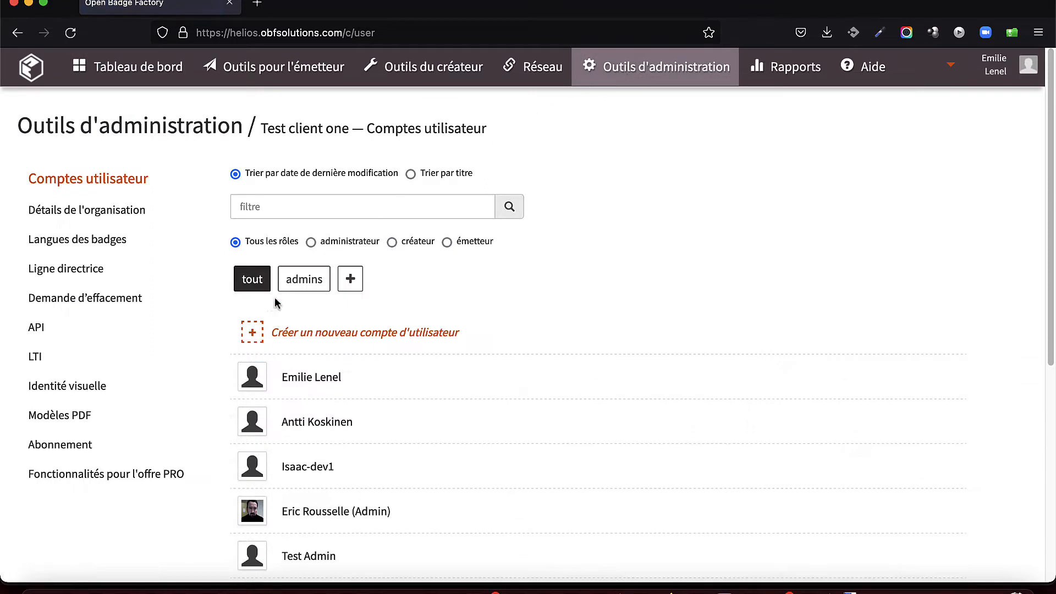
click(139, 475)
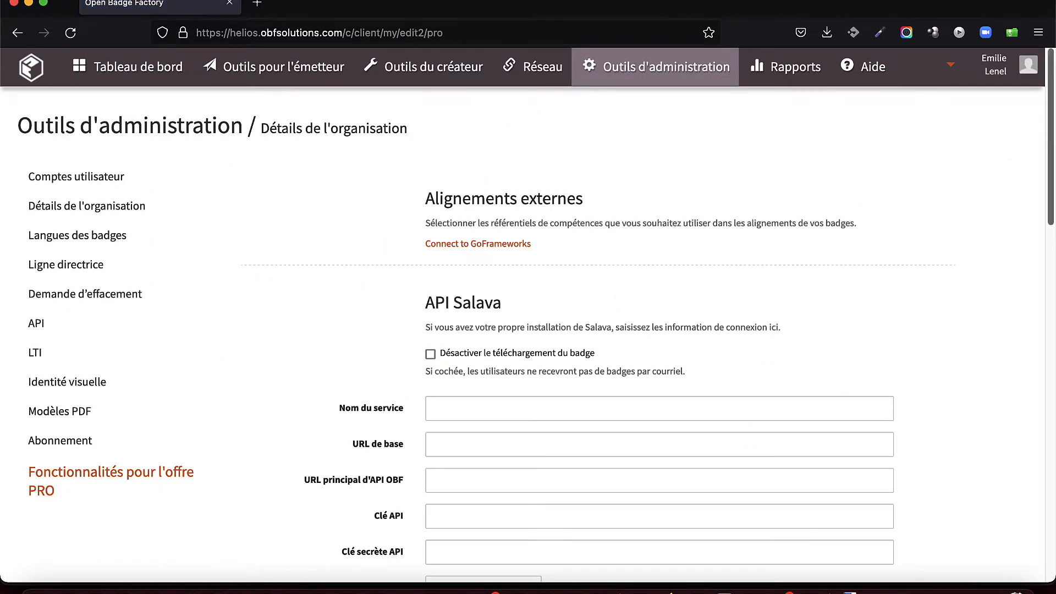
drag(1048, 140, 1049, 494)
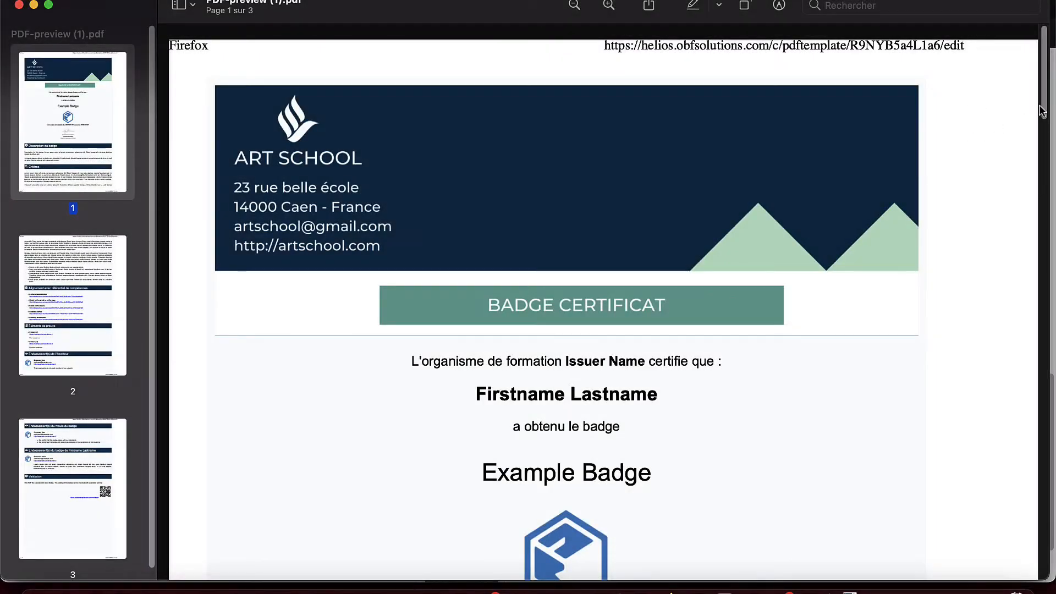
drag(1045, 113, 1051, 502)
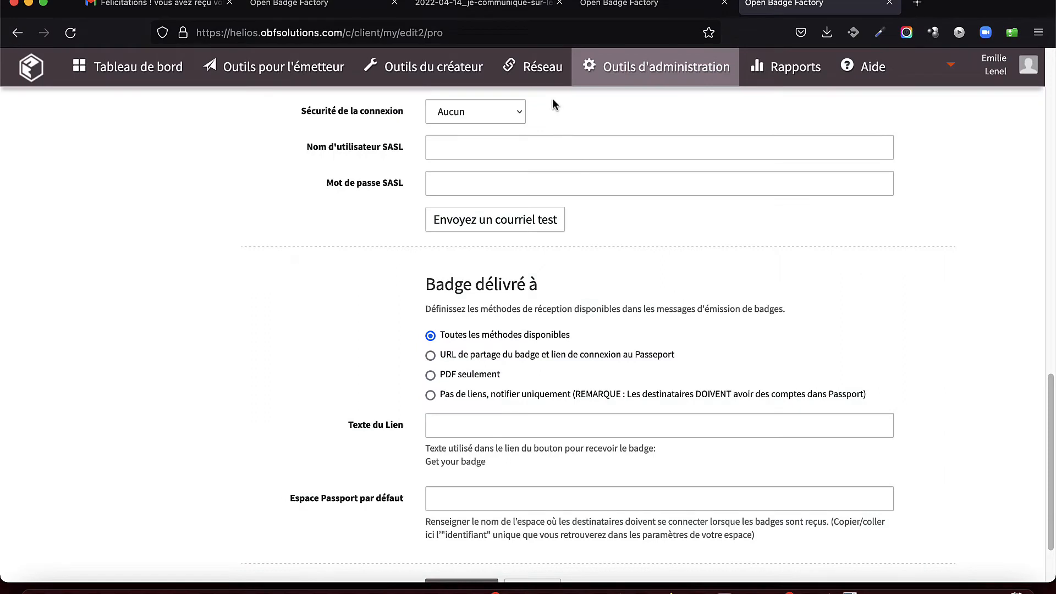
- Create a new PDF badge template in the administration tools and name it Modèle-OF-FR
click(640, 72)
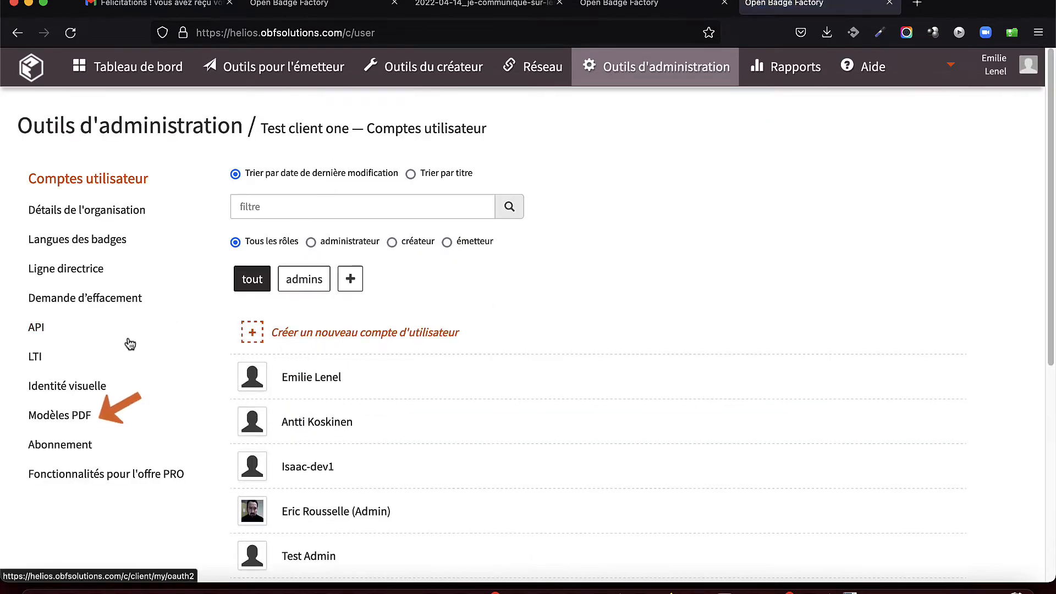
click(70, 417)
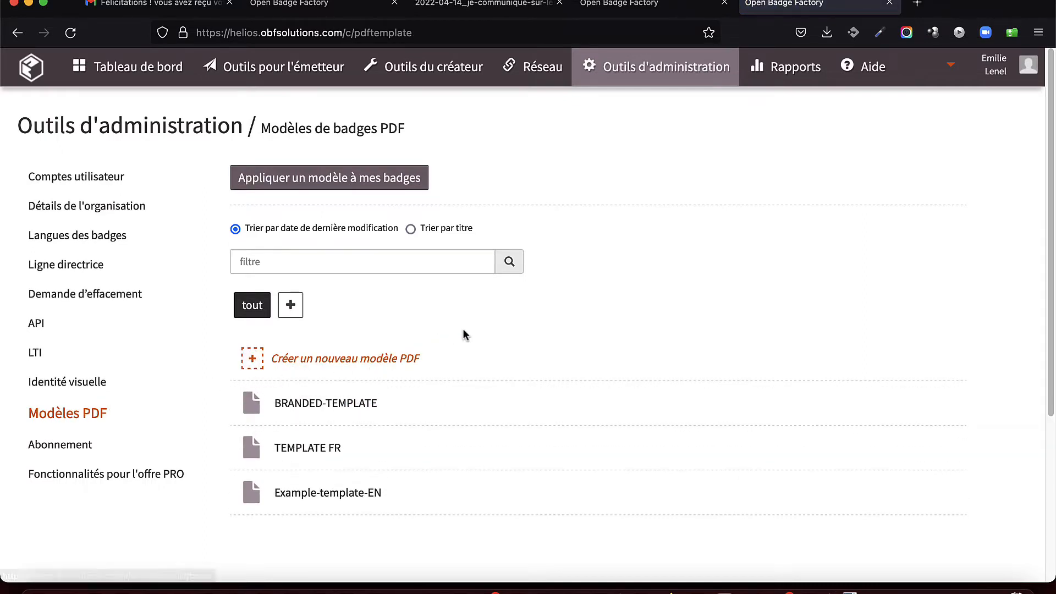
click(374, 365)
click(434, 201)
text(Modèle-OF-FR)
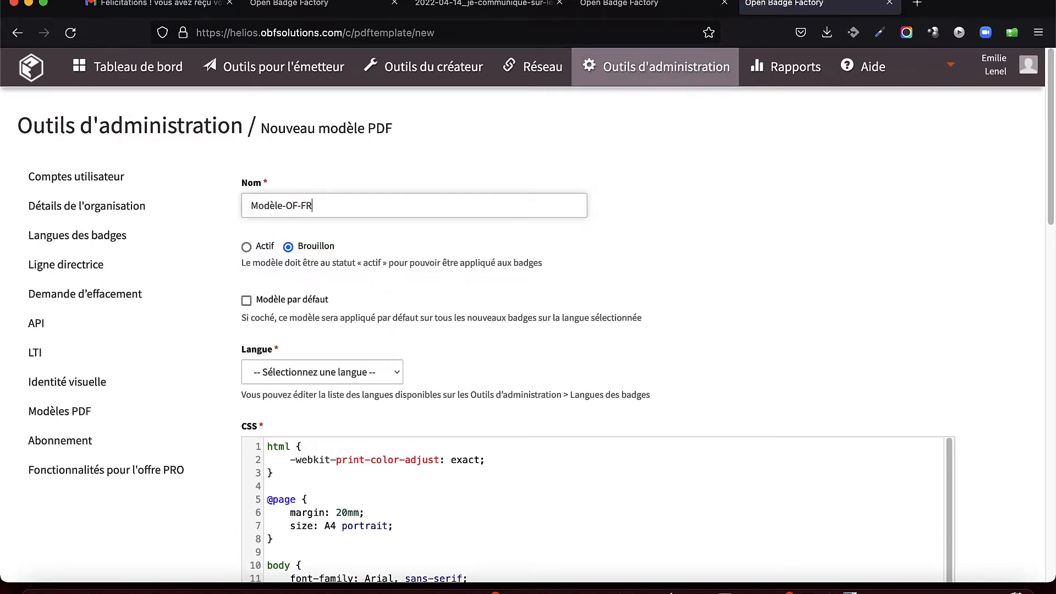
- Set the template's language to français and make it the default template
click(372, 377)
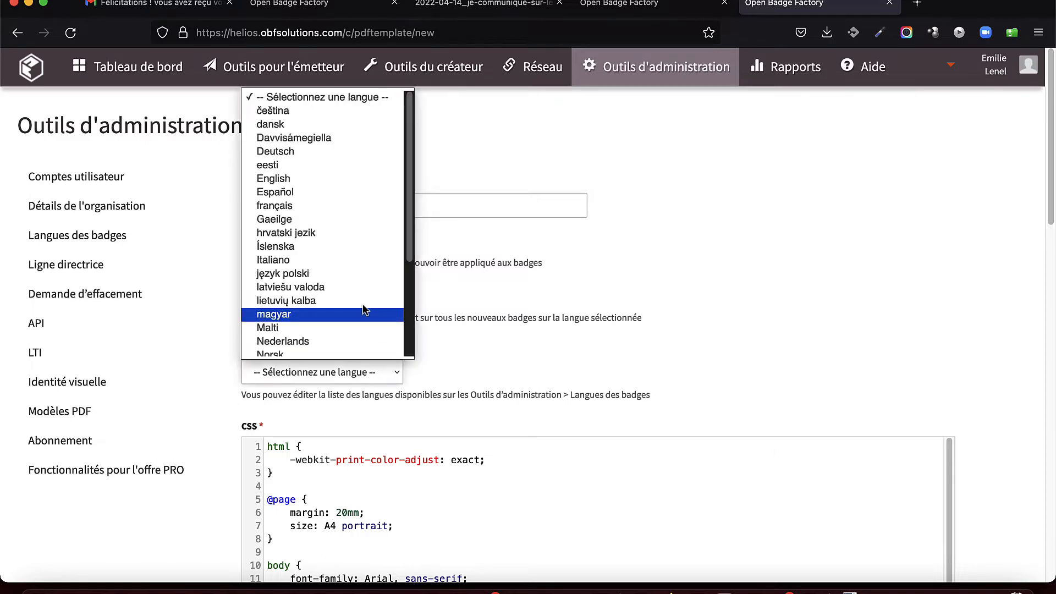
click(335, 207)
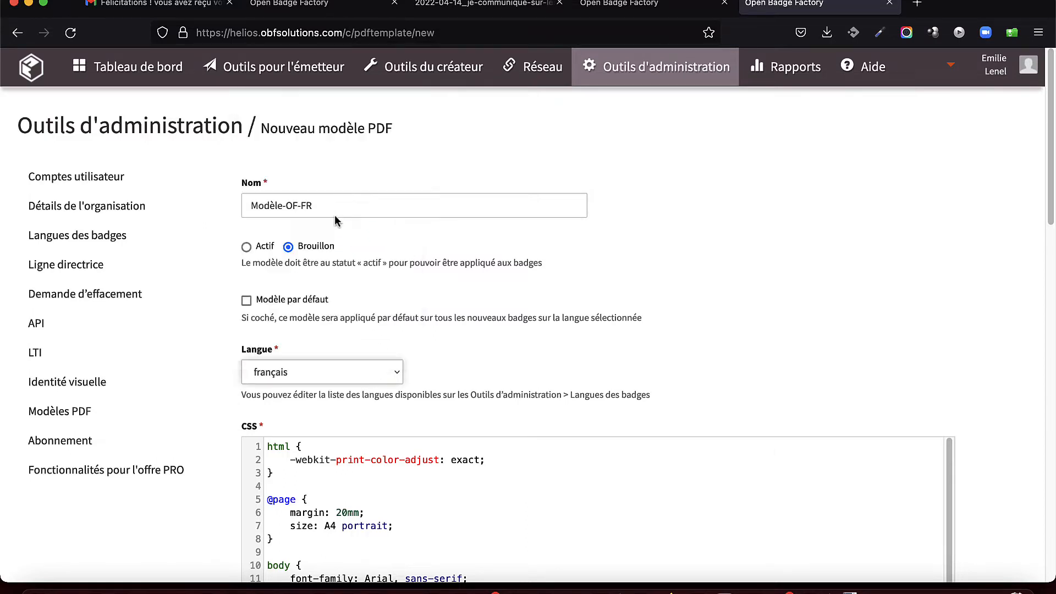
click(306, 304)
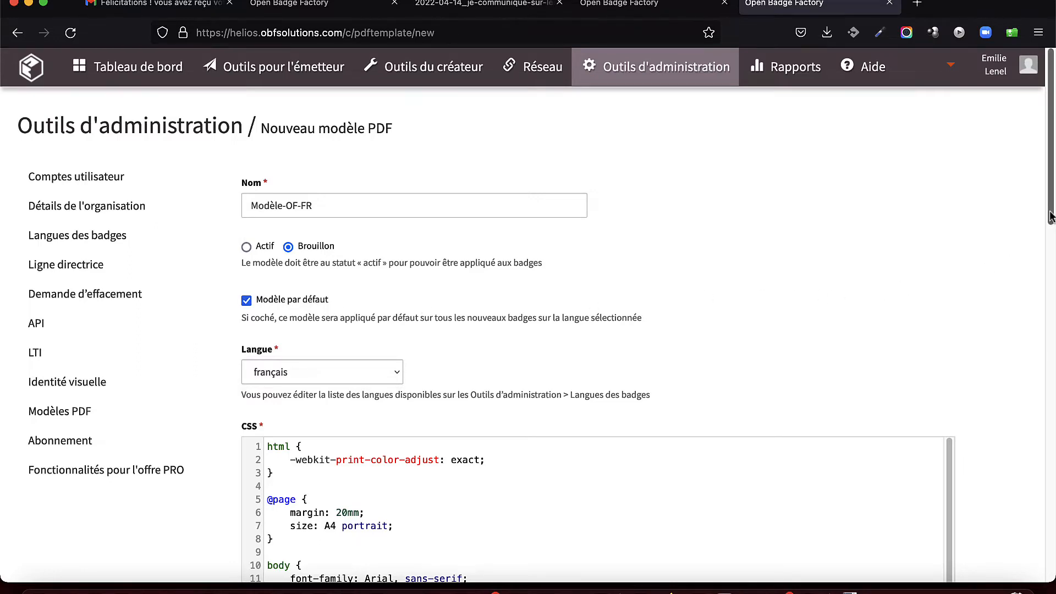
- Replace the text "Badge Awarded to" in the template's HTML code with "Ce badge est délivré à :"
drag(1051, 216, 1051, 499)
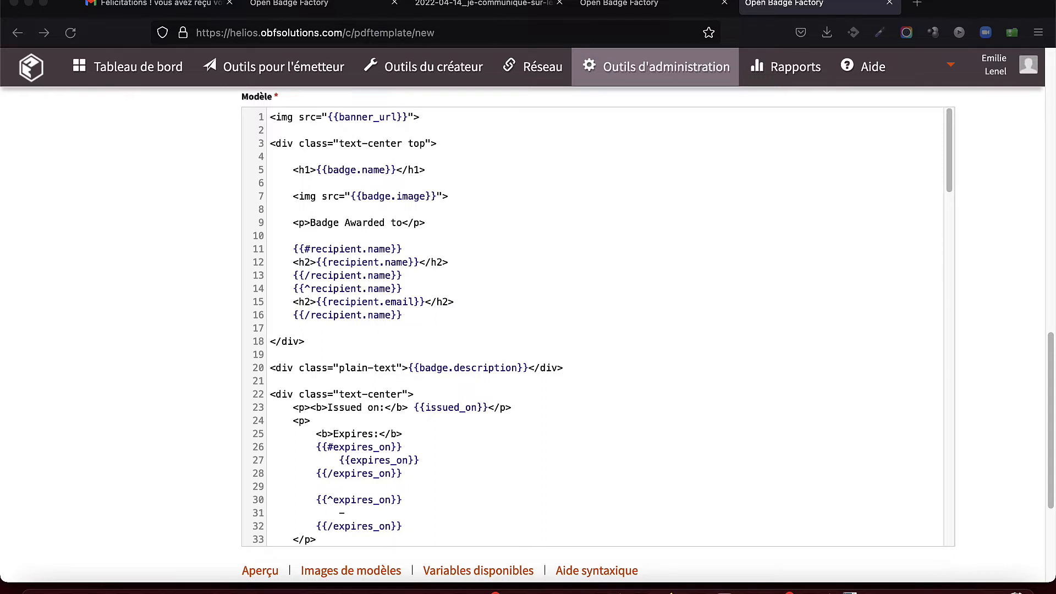
click(405, 331)
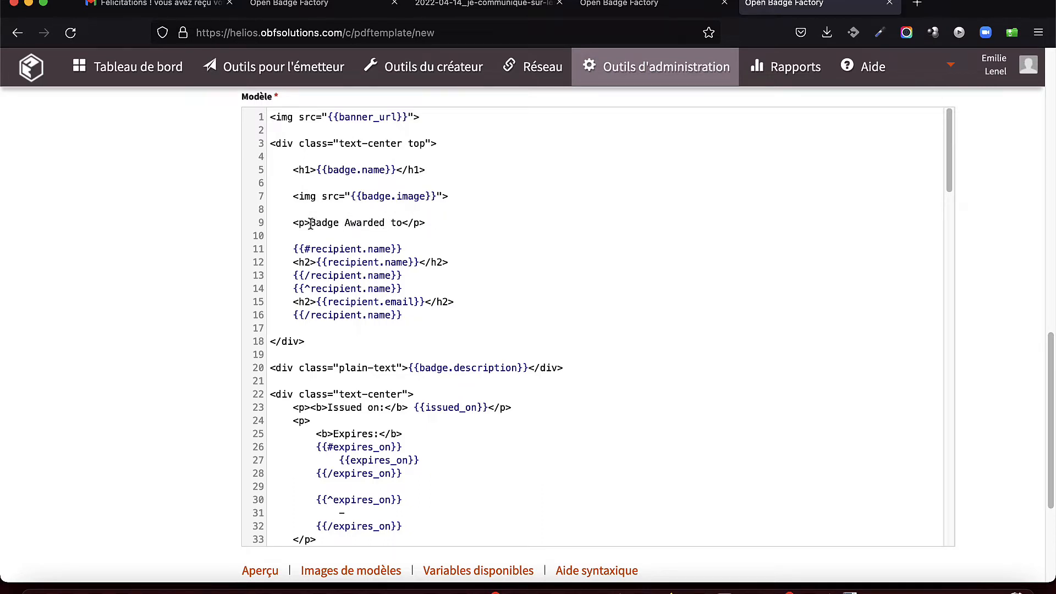
drag(311, 223, 398, 220)
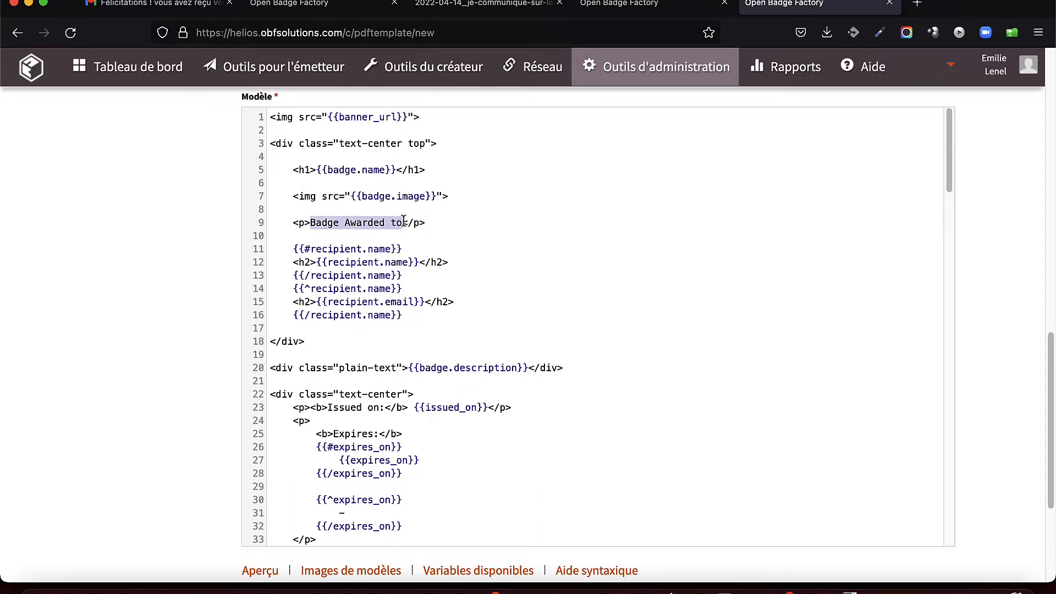
text(Ce badge est d)
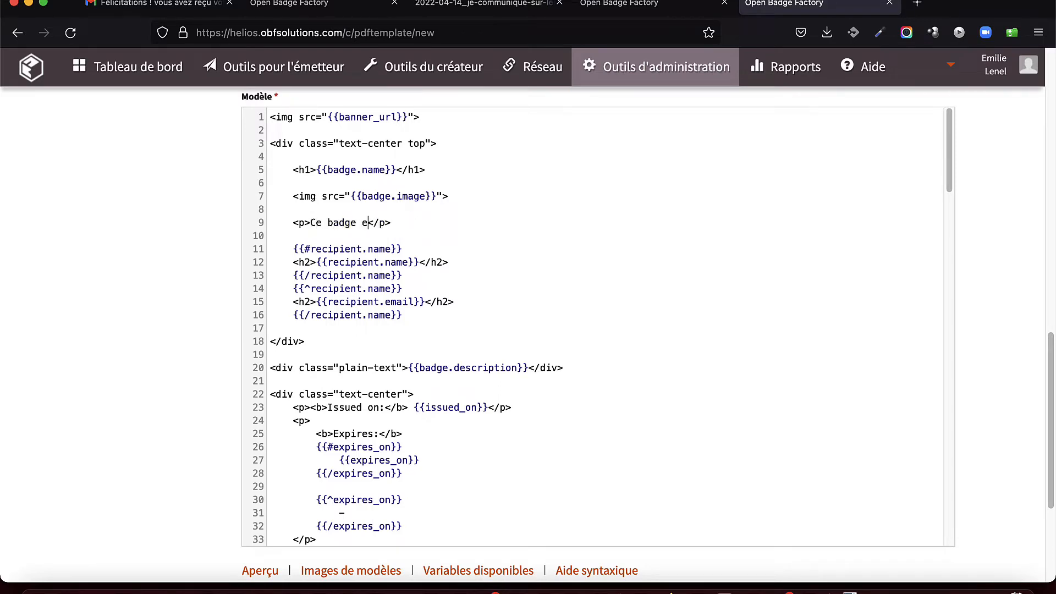
text(élivré à :)
- Consult the Mustache syntax help down to the tag types and variables section, and return to the template
click(598, 570)
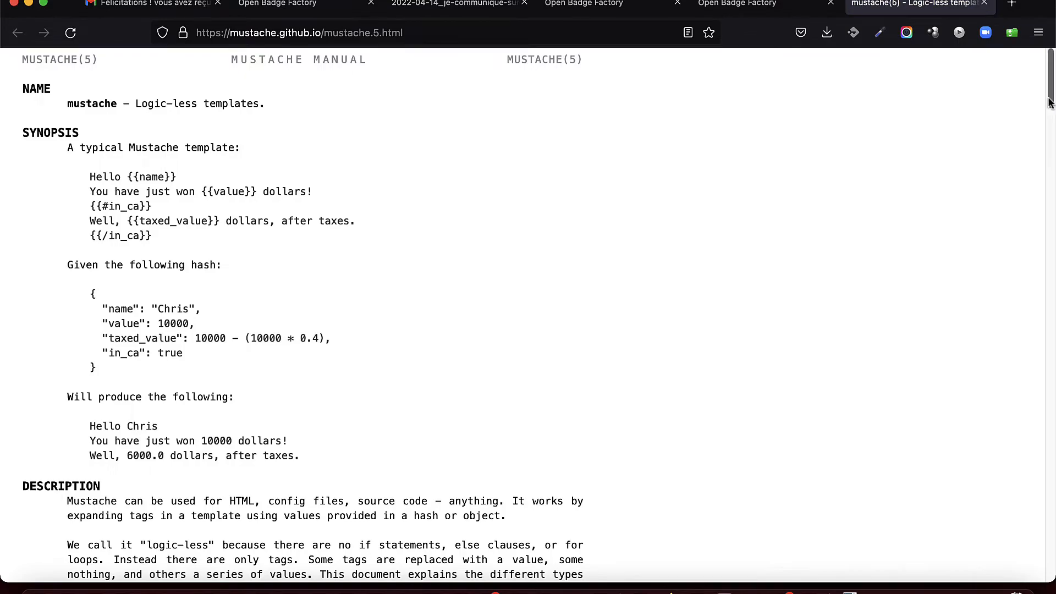
drag(1049, 102, 1051, 163)
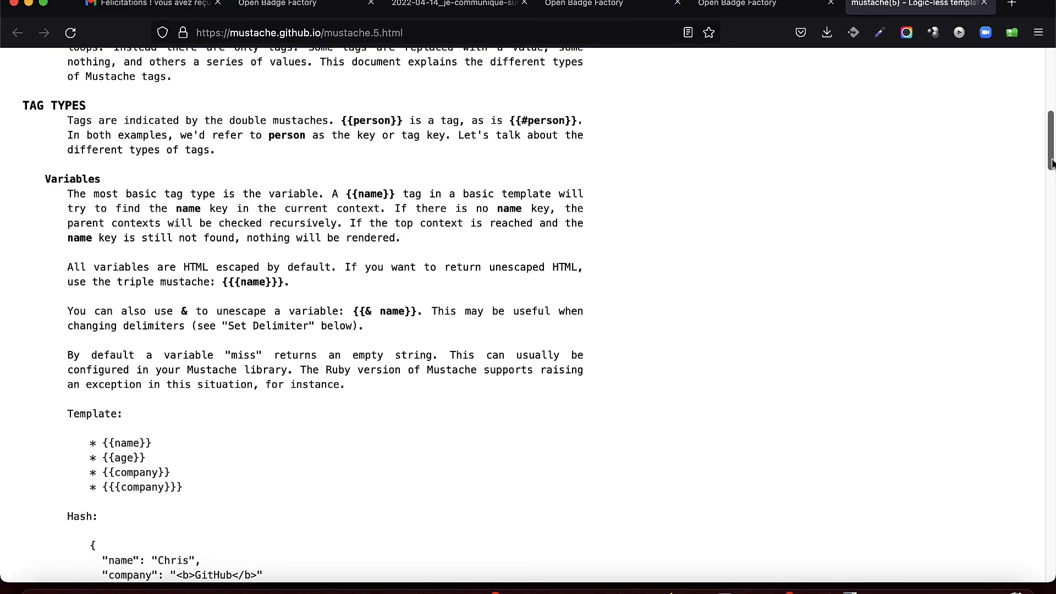
click(781, 4)
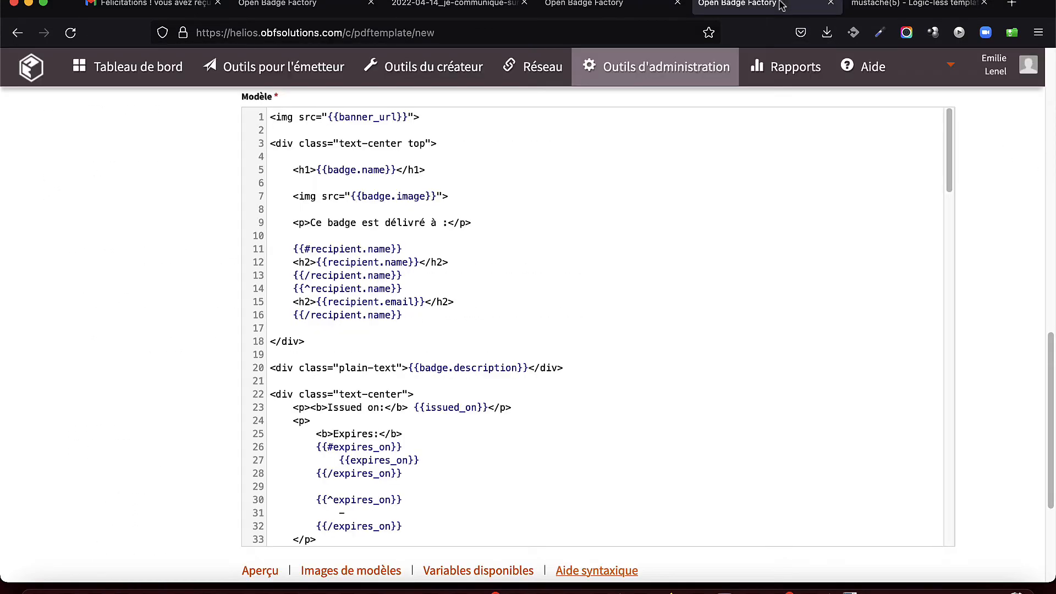
- Look through the list of variables available for the PDF template and close it
click(482, 571)
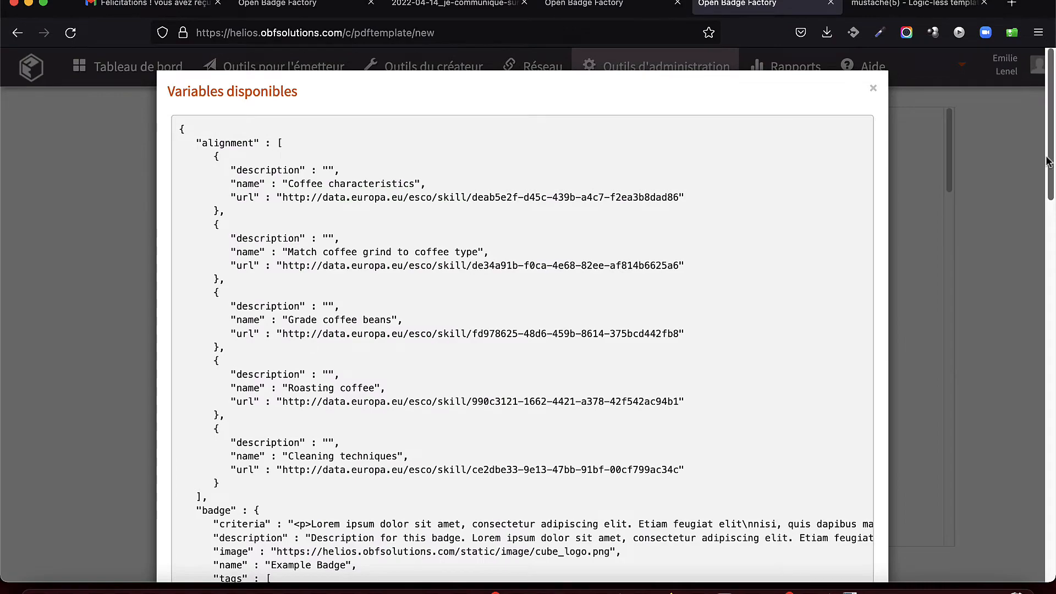
drag(1051, 164, 1052, 317)
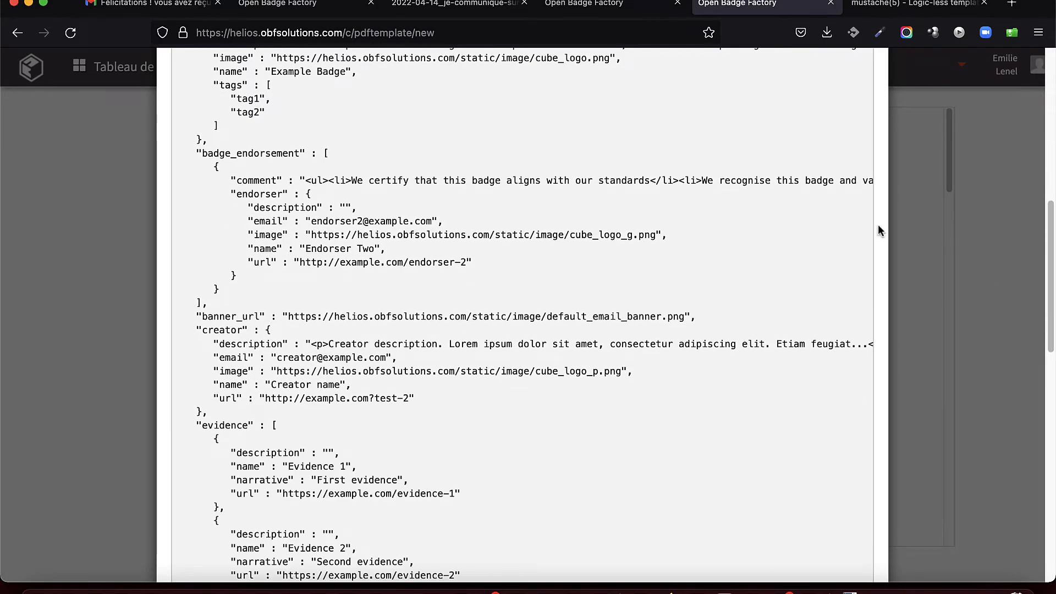
click(970, 248)
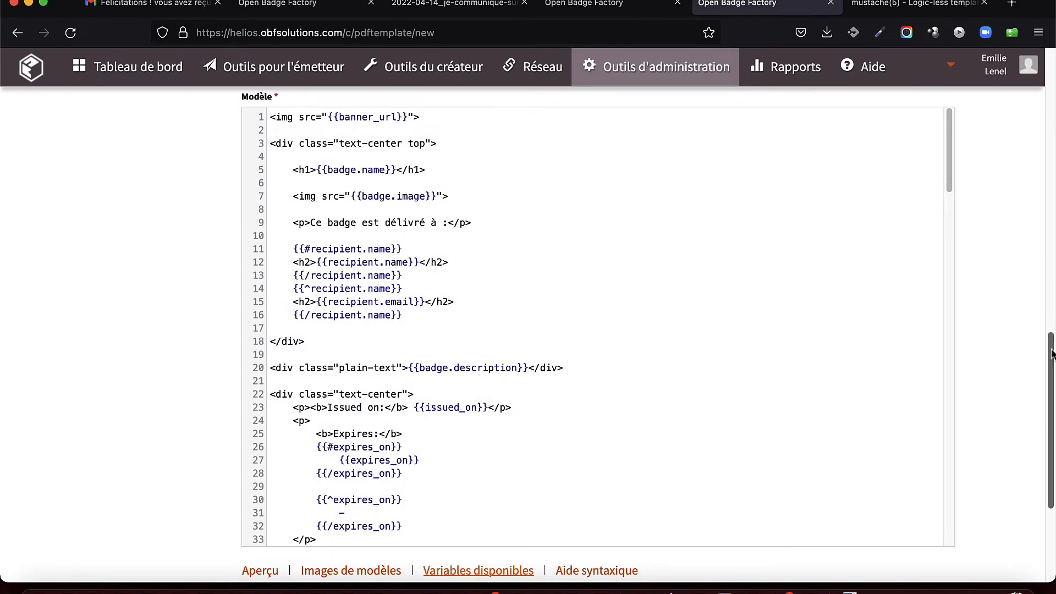
- Add a color property to the h1 rule in the template's CSS and save the template
drag(1050, 354, 1036, 185)
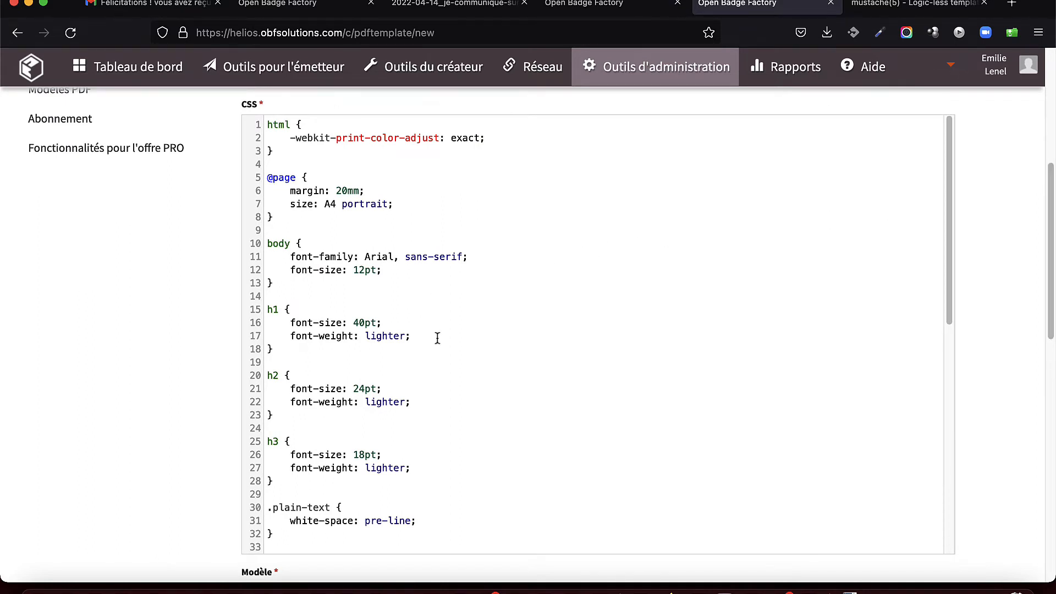
key(Return)
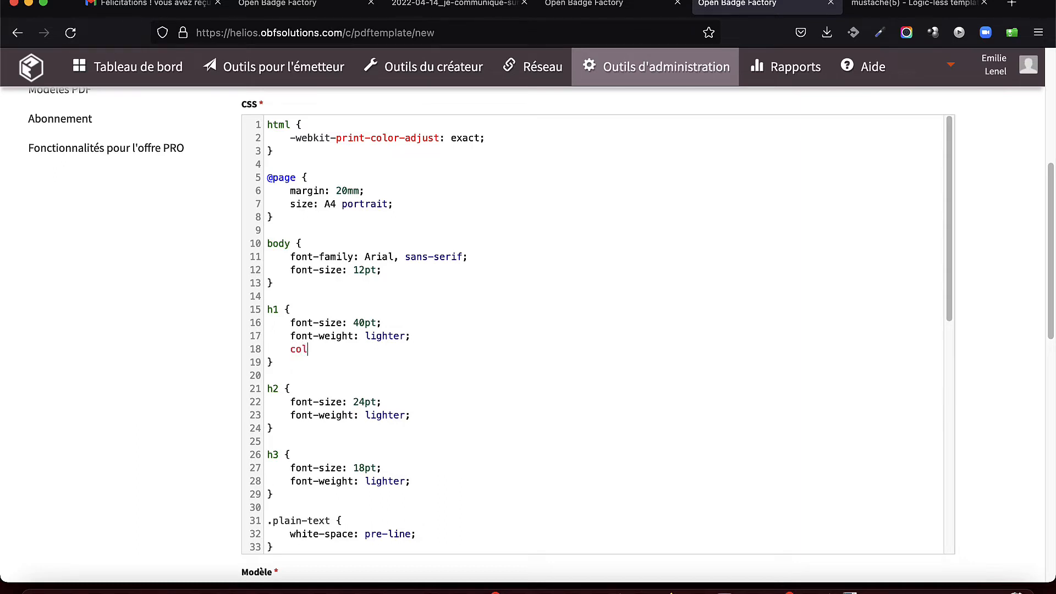
text(or)
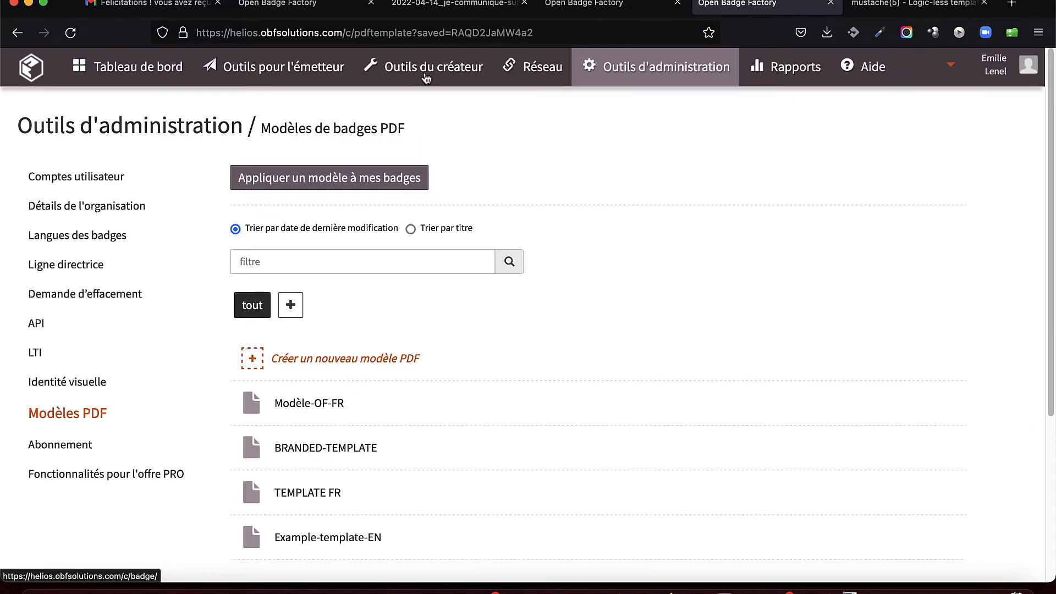
- Start a new image in the creator tools' image library and upload the file SIGNATURE.png
click(427, 79)
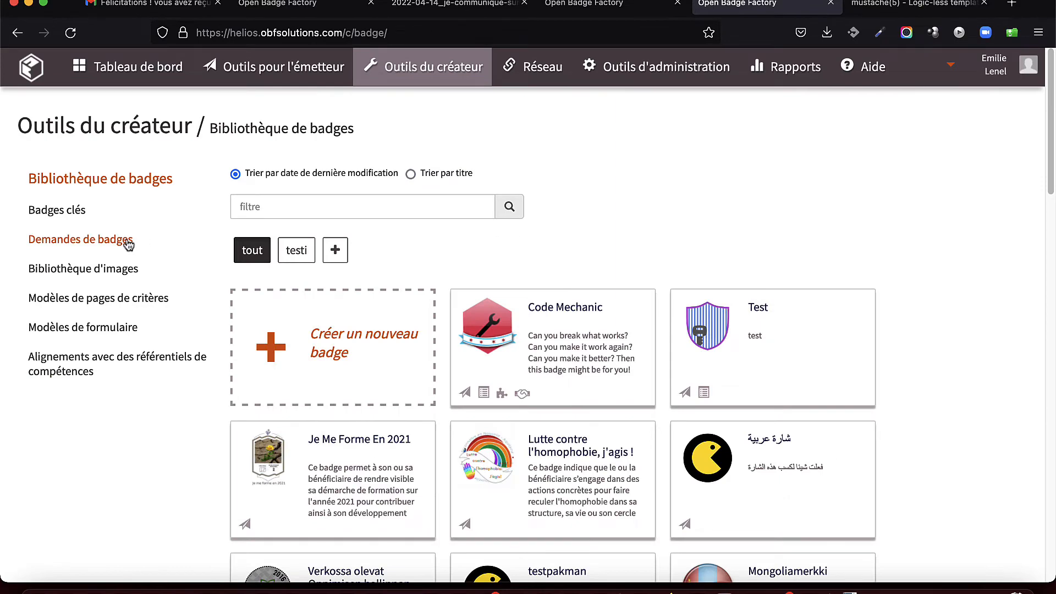
click(118, 269)
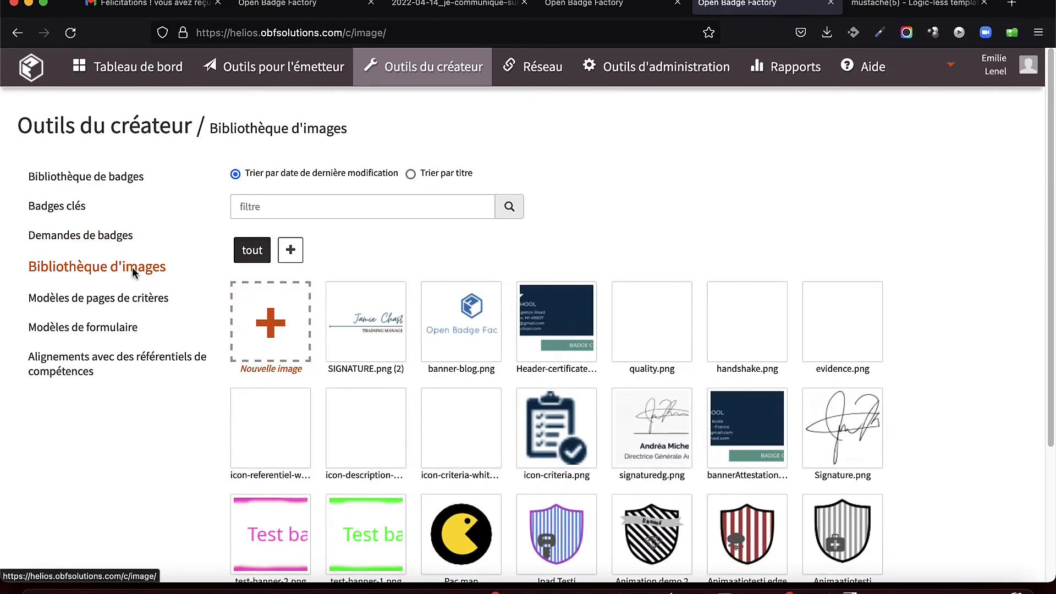
click(276, 329)
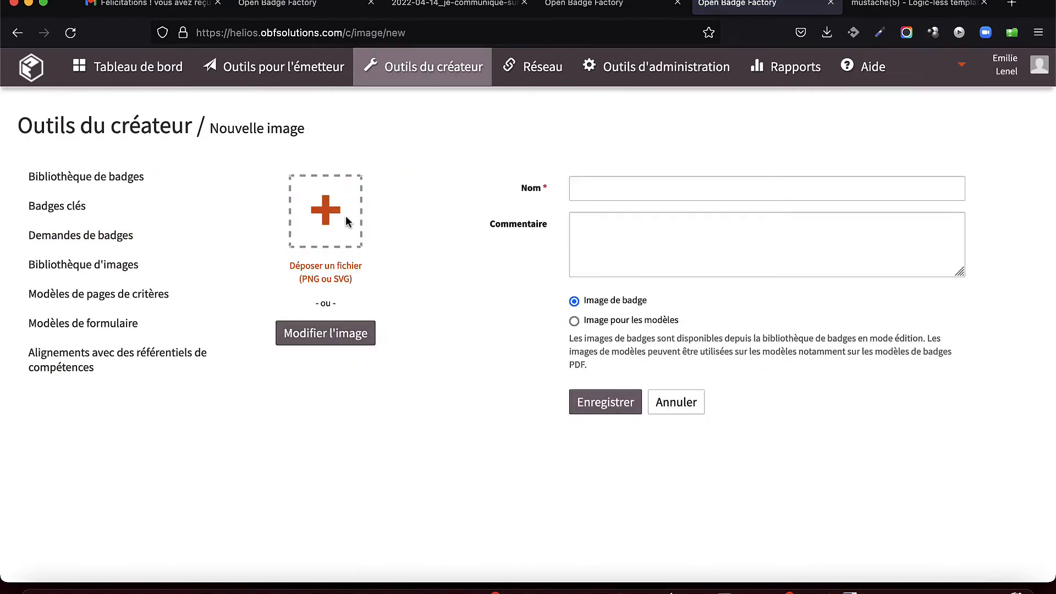
click(347, 221)
click(427, 246)
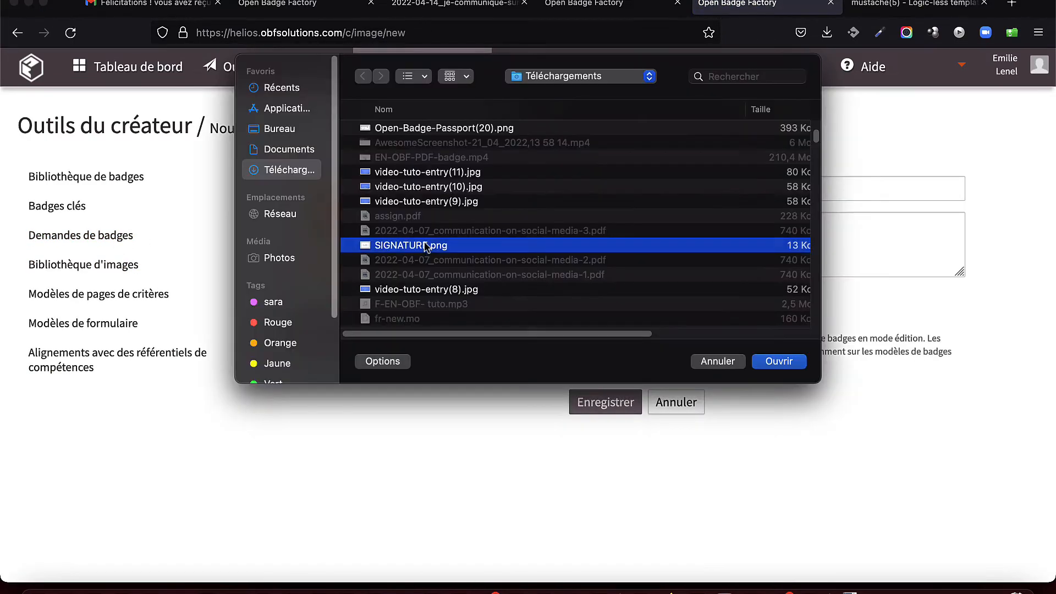
double_click(426, 246)
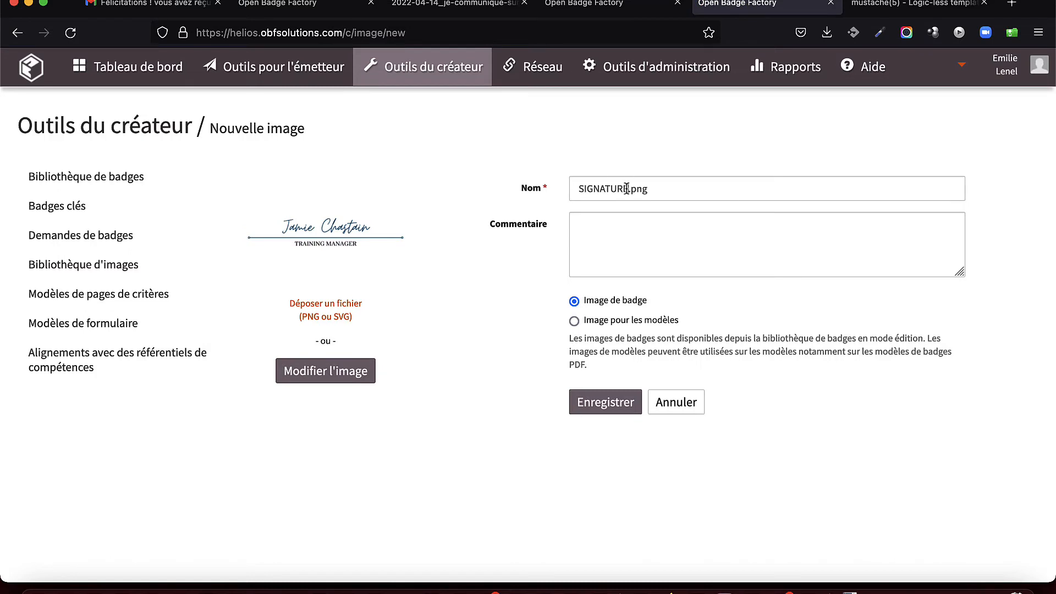
- Name the uploaded image SIGNATURE-OF.png, set it as "Image pour les modèles" and save it
click(627, 189)
text(-OF)
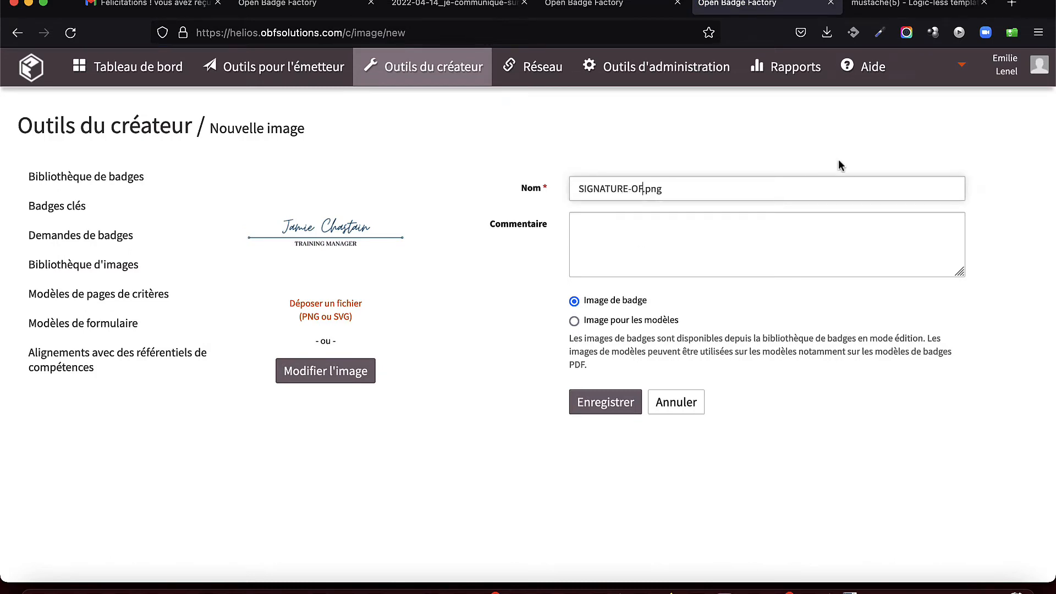
click(608, 321)
click(612, 401)
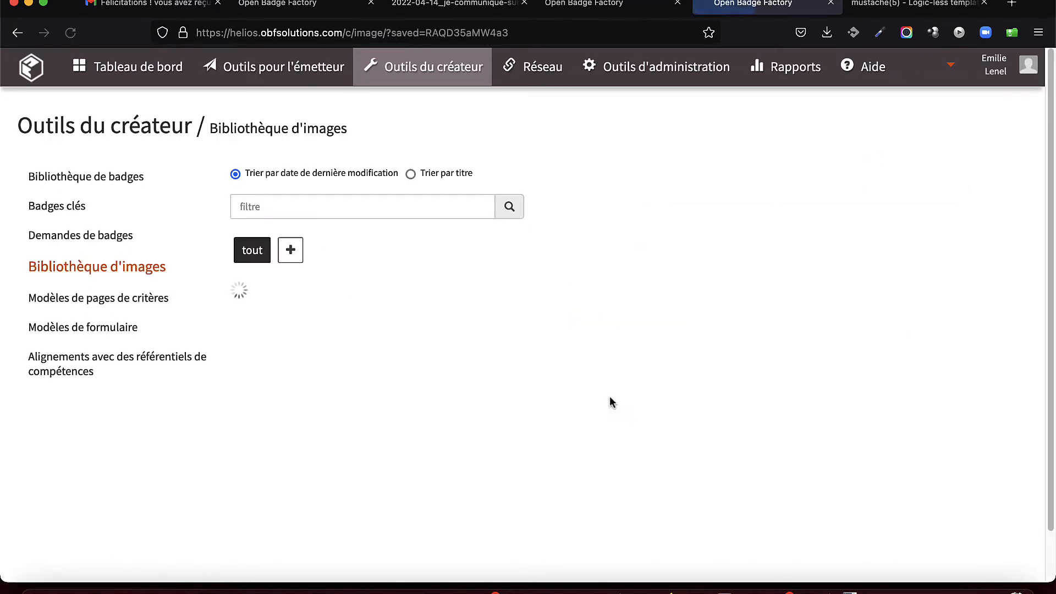
- Reopen the PDF template Modèle-OF-FR for editing from the administration tools
click(649, 66)
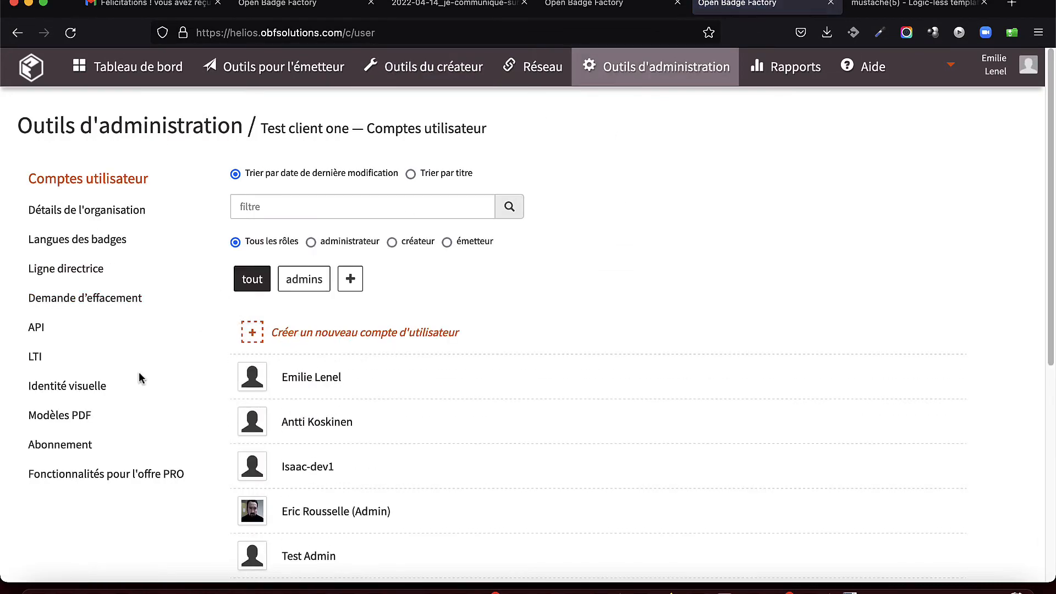
click(41, 416)
click(344, 405)
click(401, 365)
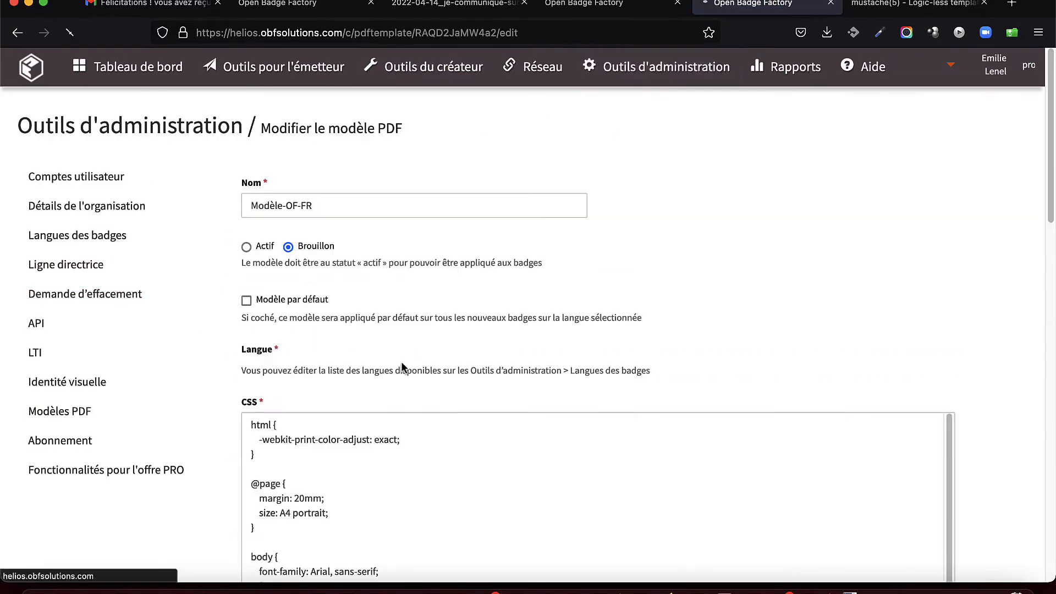
- Copy the link of the newly uploaded signature from the template images list and close the list
scroll(402, 367, down, 15)
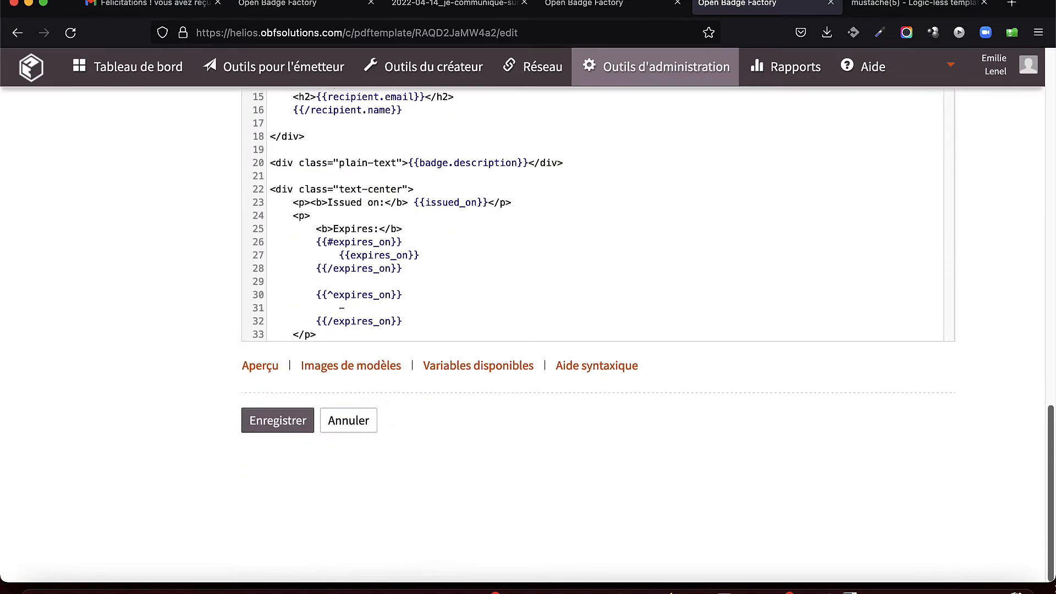
click(349, 365)
scroll(460, 522, down, 9)
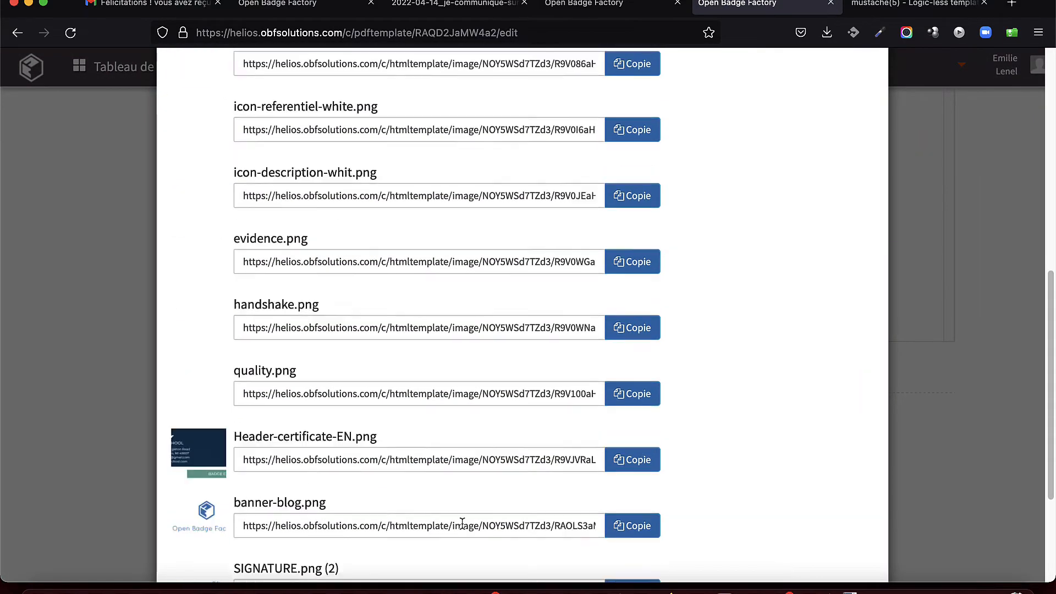
scroll(462, 523, down, 3)
click(633, 483)
click(963, 457)
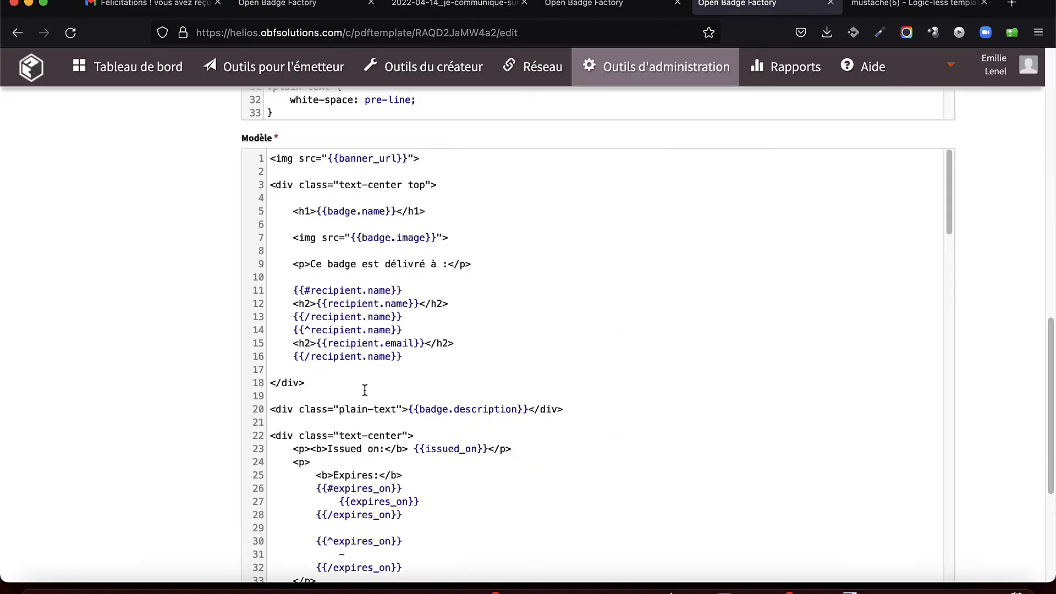
- Insert an img tag with the copied signature link and alt="signature" below the recipient name block in the template's HTML code
click(352, 372)
key(Return)
key(Return)
key(Up)
text(<img src=")
text(https://helios.obfsolutions.com/c/htmltemplate/image/NOY5WSd7TZd3/RAQD35aMW4a3)
text(" alt)
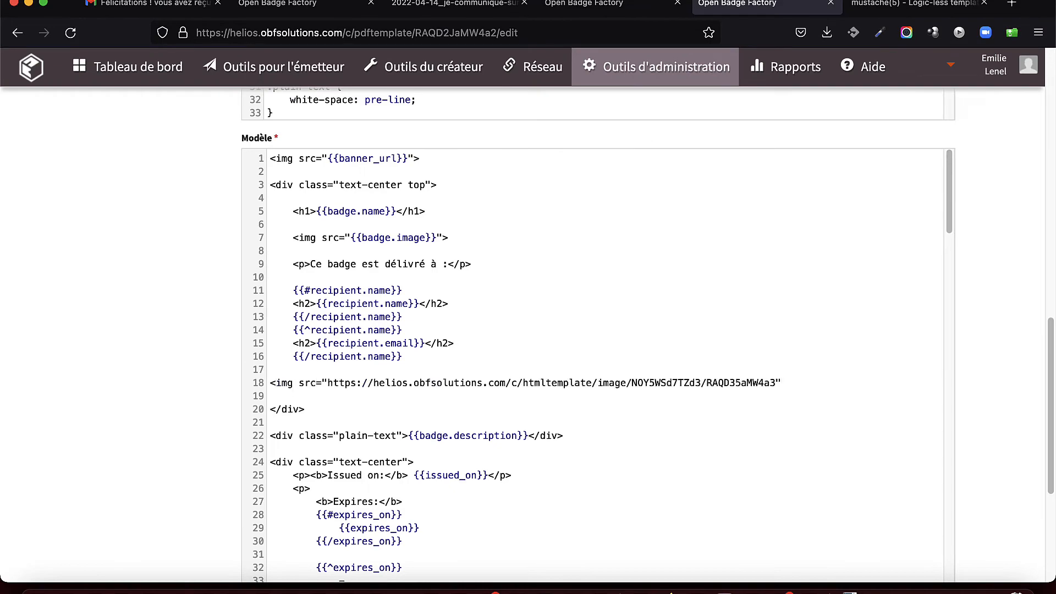
text(="signature">)
- Preview the PDF template, look through its pages from the signature down to the criteria, and close the preview without saving
scroll(267, 374, down, 5)
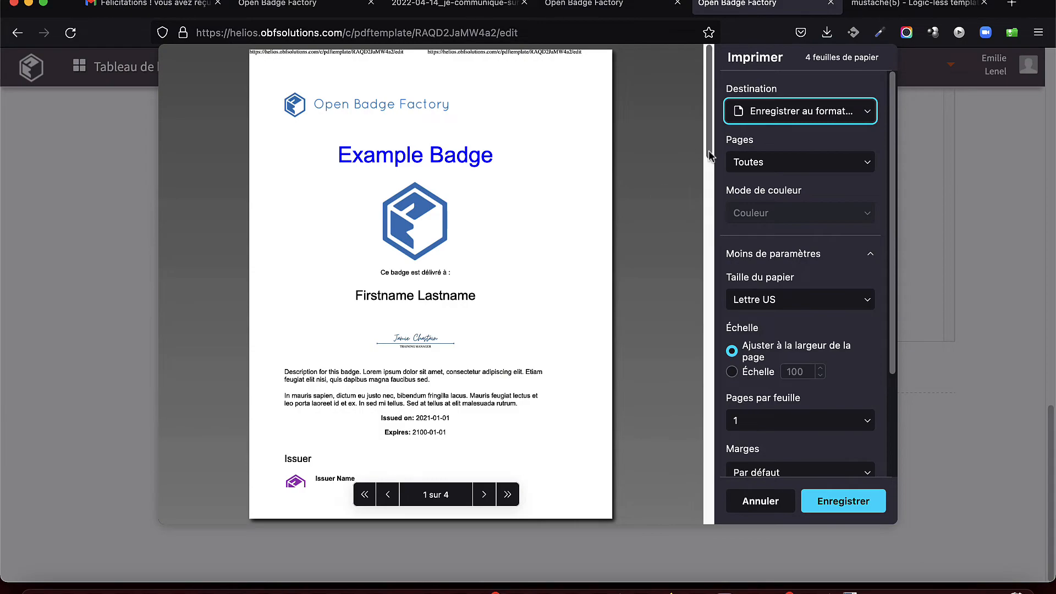
drag(709, 147, 708, 275)
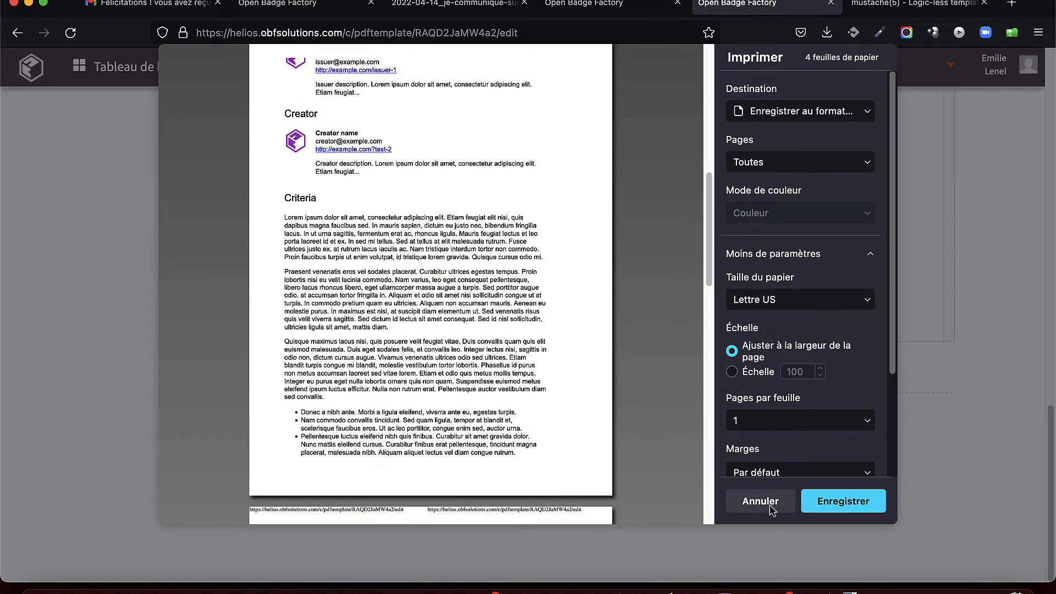
click(770, 509)
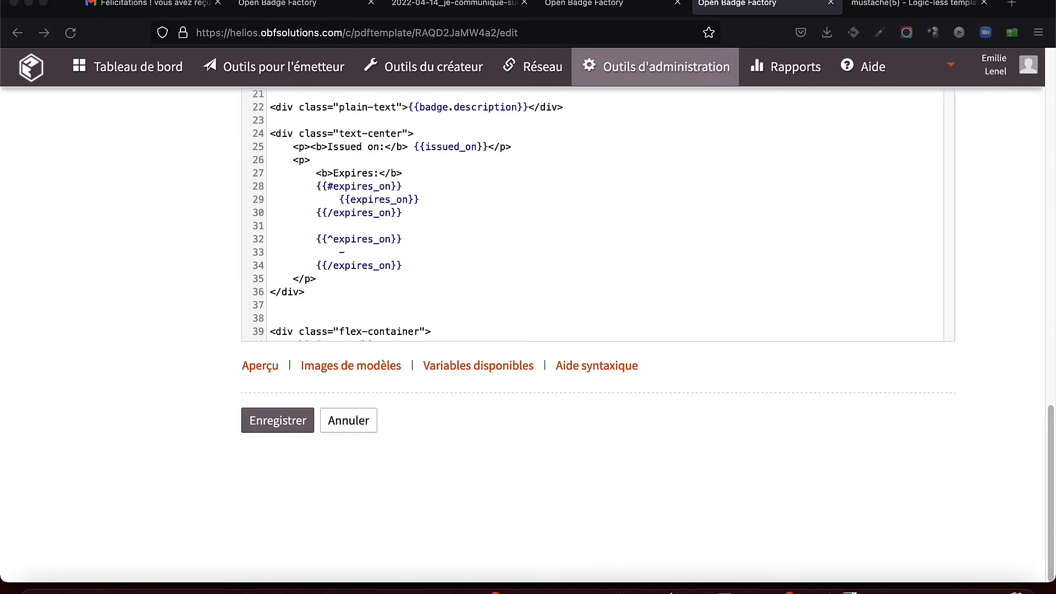
- Set the status of the Modèle-OF-FR template to Actif and save the template
scroll(158, 255, up, 10)
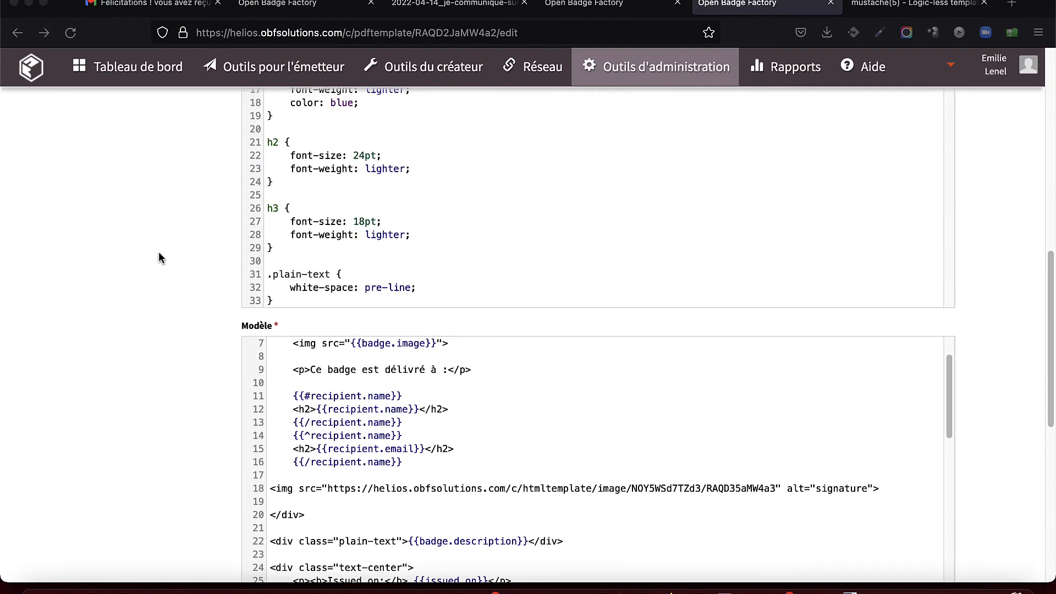
scroll(169, 264, up, 6)
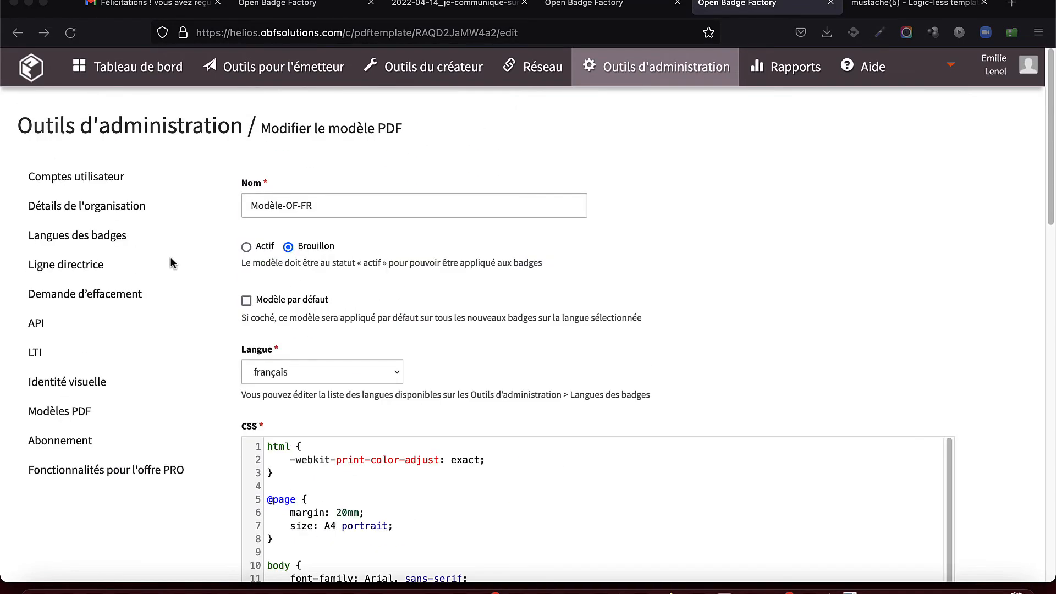
click(246, 247)
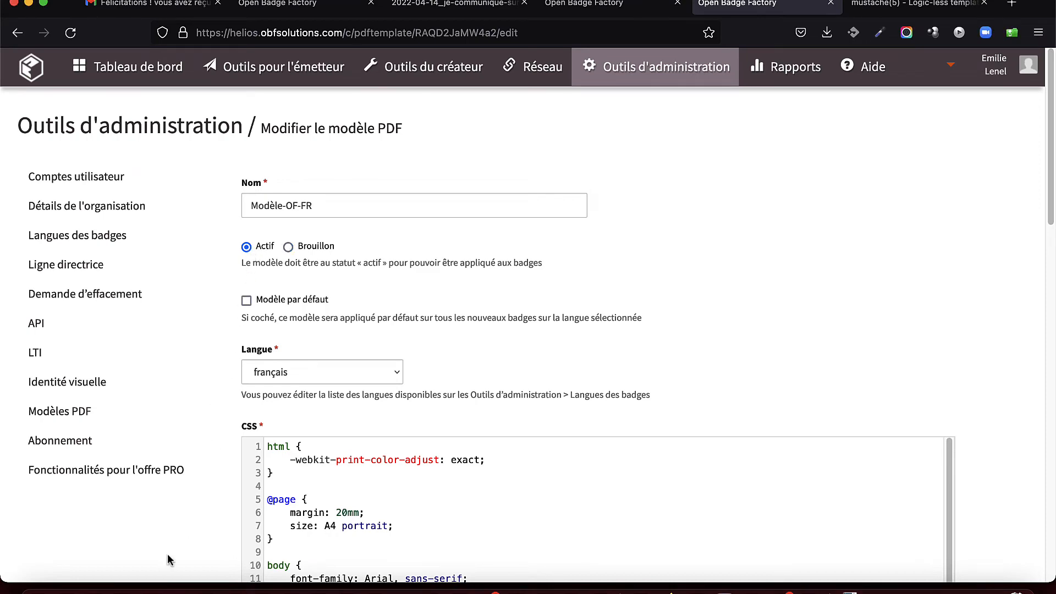
scroll(187, 534, down, 6)
scroll(201, 511, down, 10)
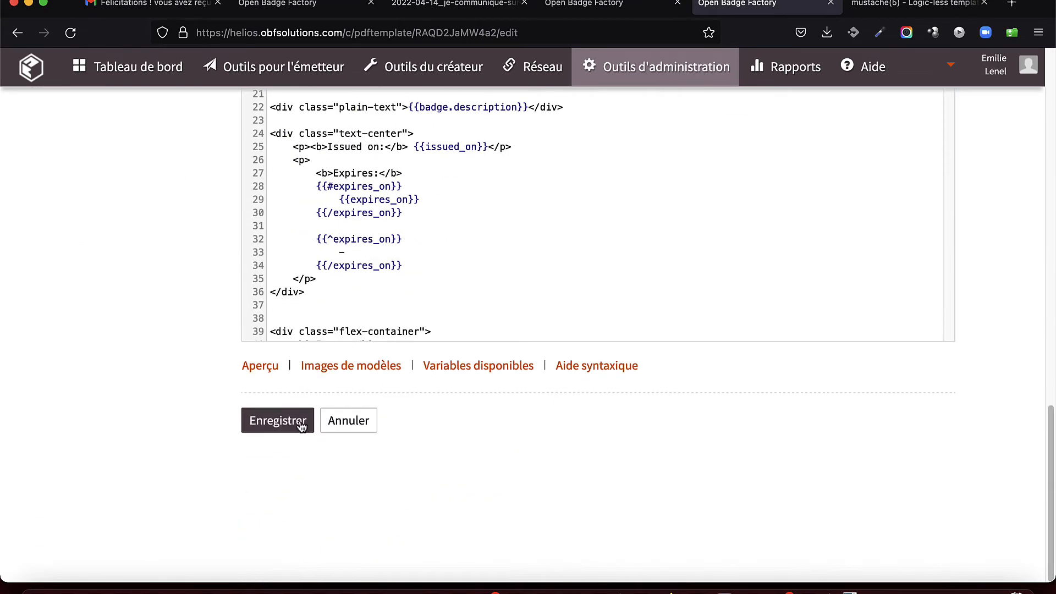
click(302, 425)
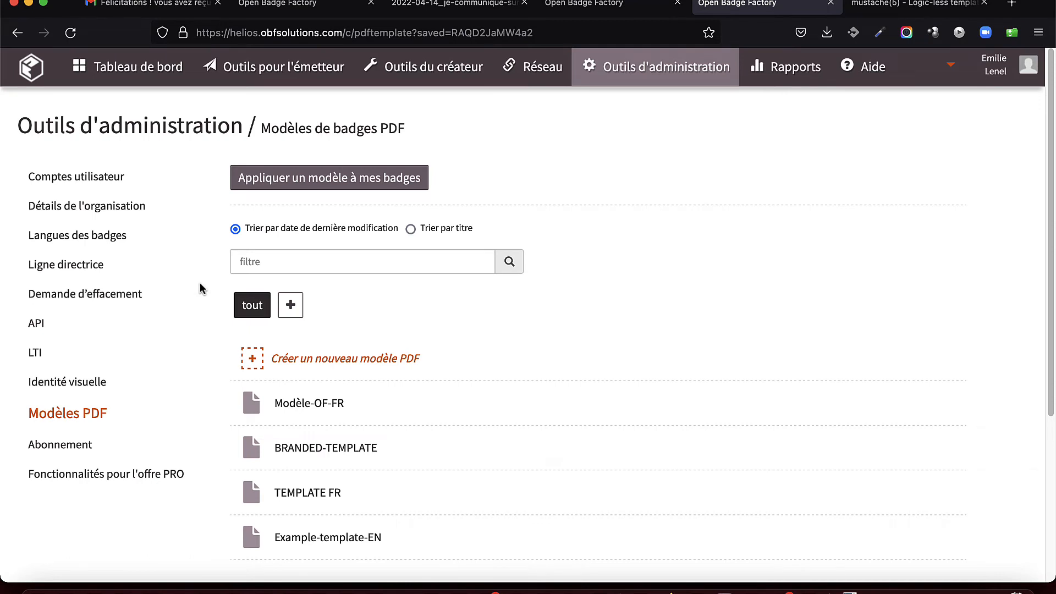
- Assign BRANDED-TEMPLATE for English and TEMPLATE FR for French to all badges in the template assignment list
click(269, 180)
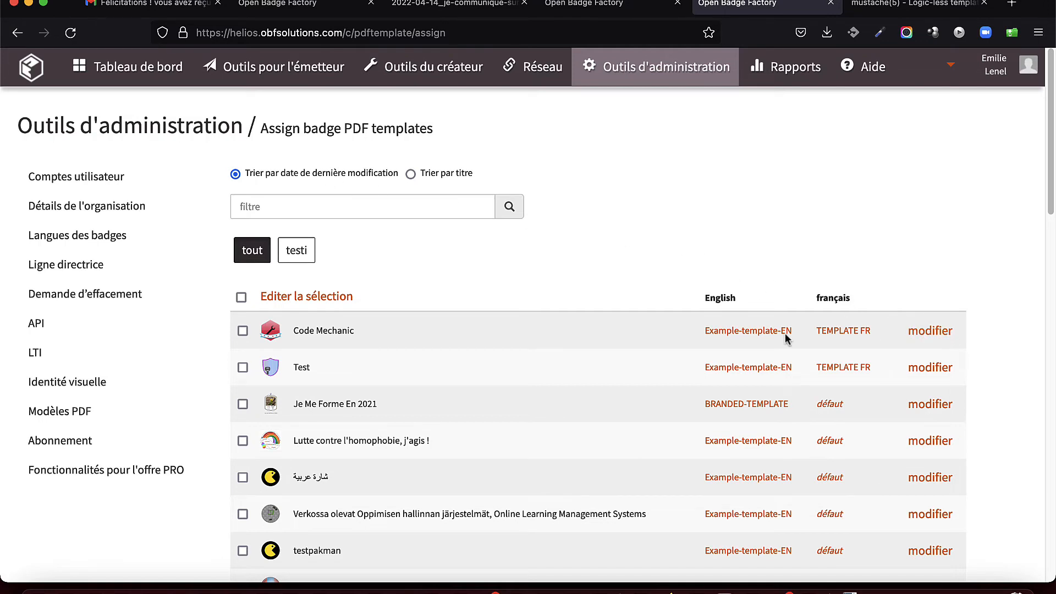
click(241, 297)
click(306, 296)
click(404, 139)
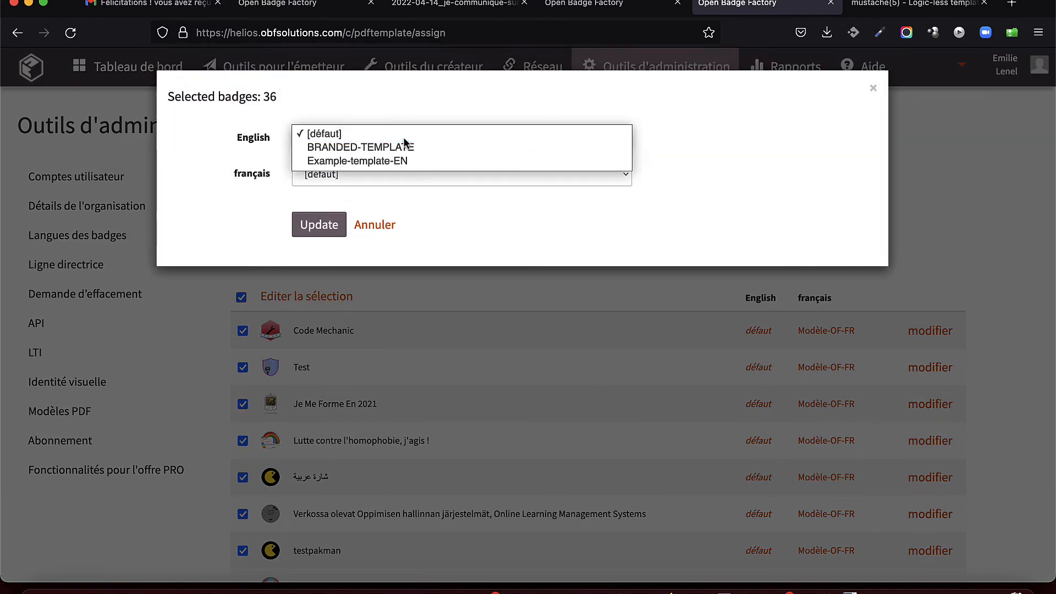
click(394, 147)
click(391, 173)
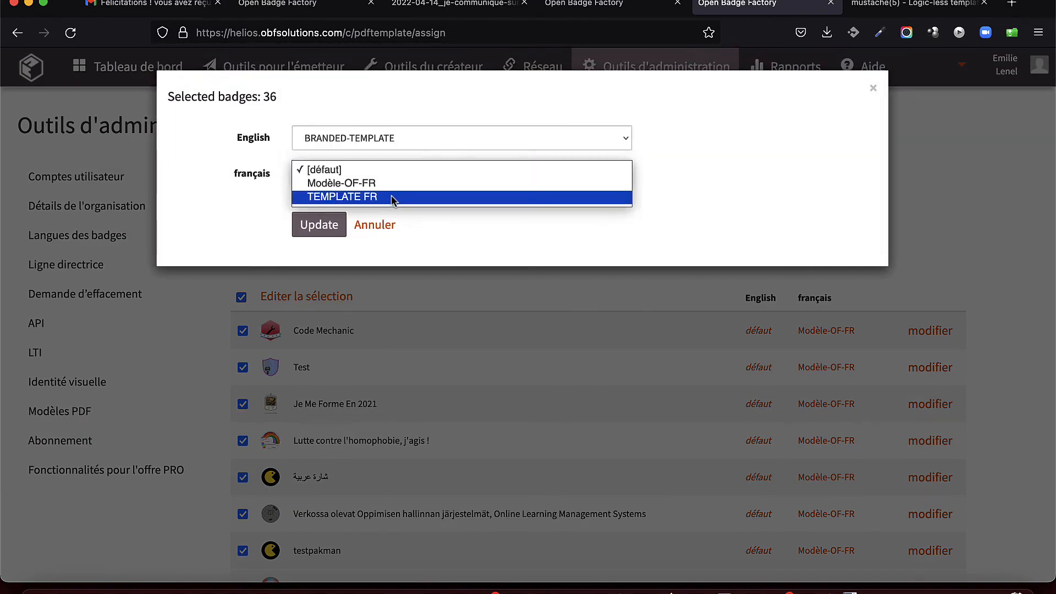
click(393, 196)
click(340, 228)
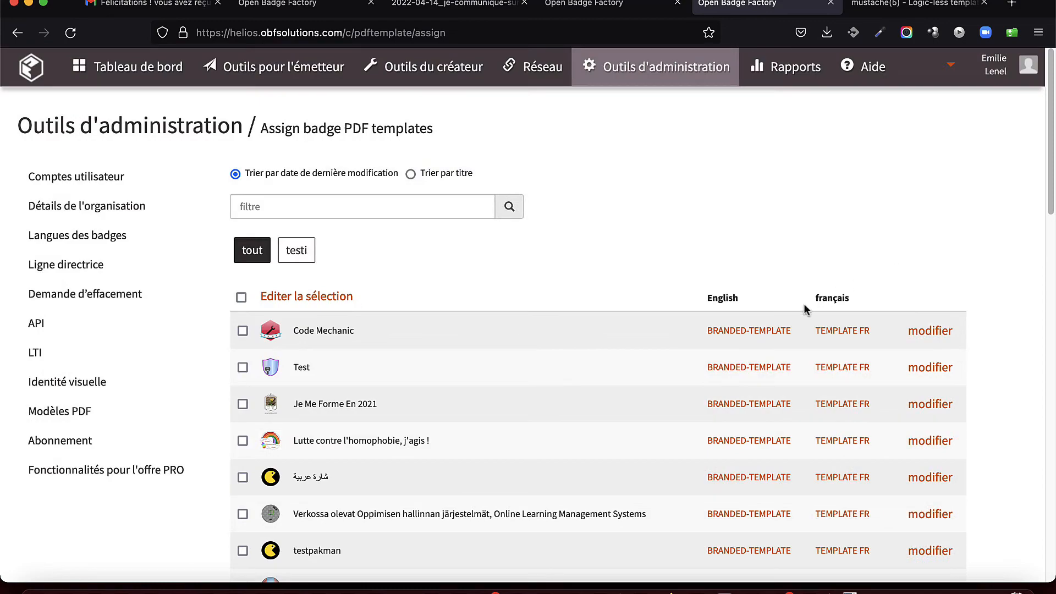
- Switch to PDF-preview (1).pdf and examine the customised certificate's first page from its banner down to the description and criteria sections
click(723, 335)
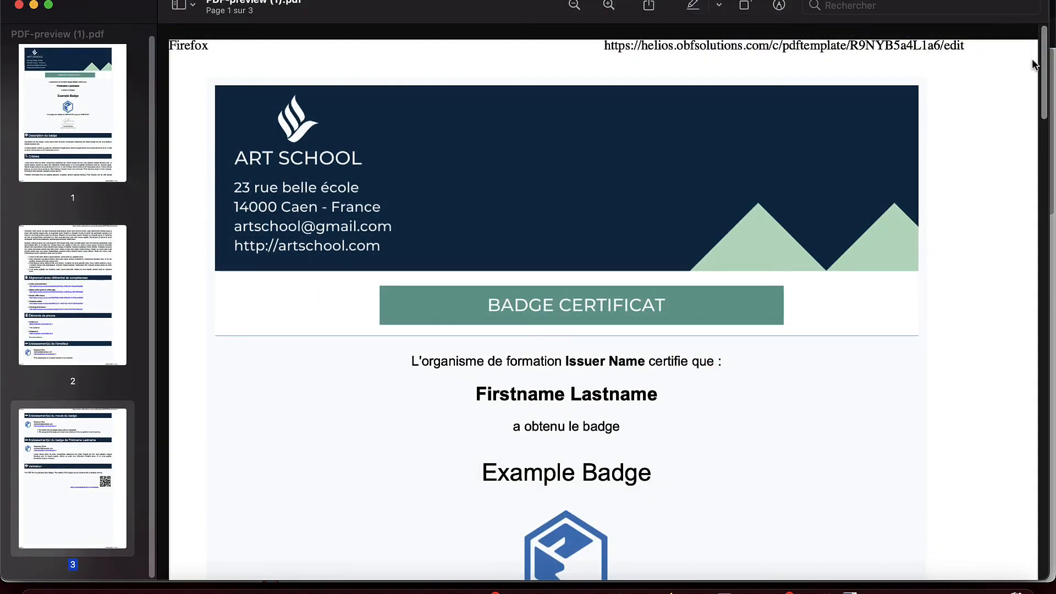
scroll(1033, 65, down, 2)
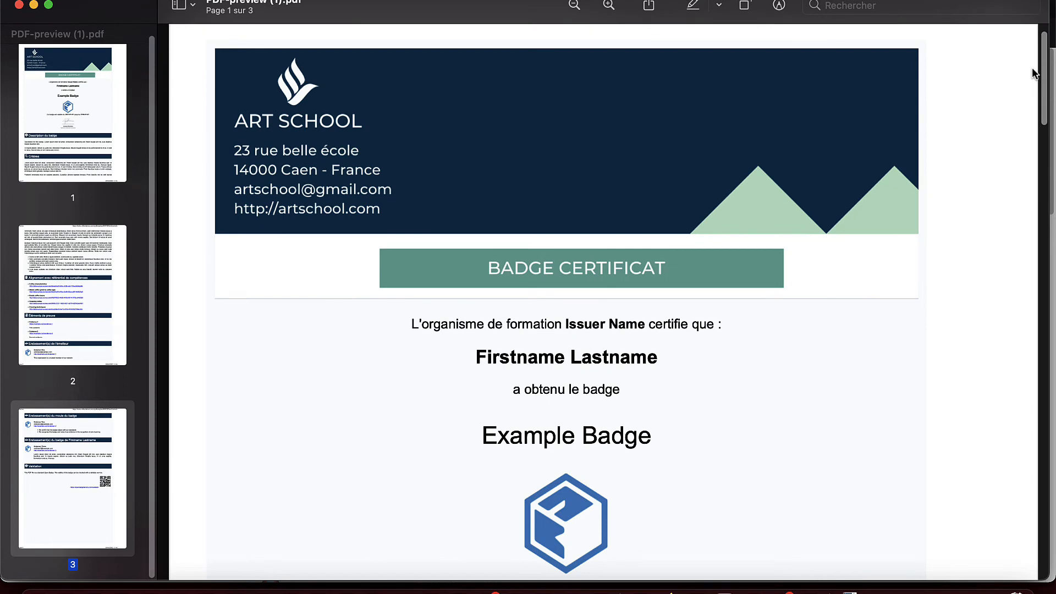
scroll(1033, 75, down, 6)
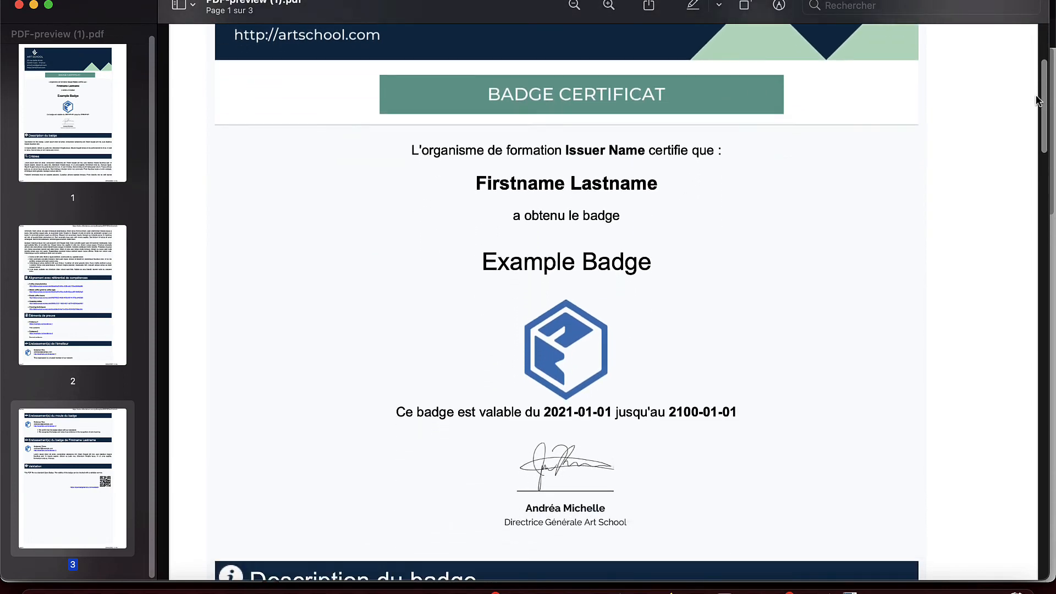
drag(1036, 100, 1042, 177)
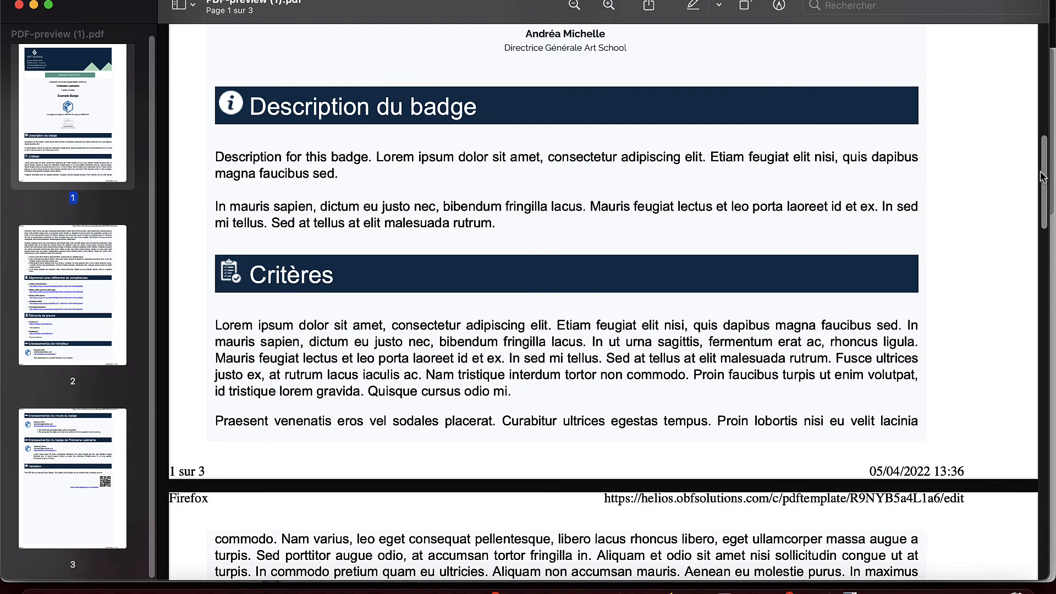